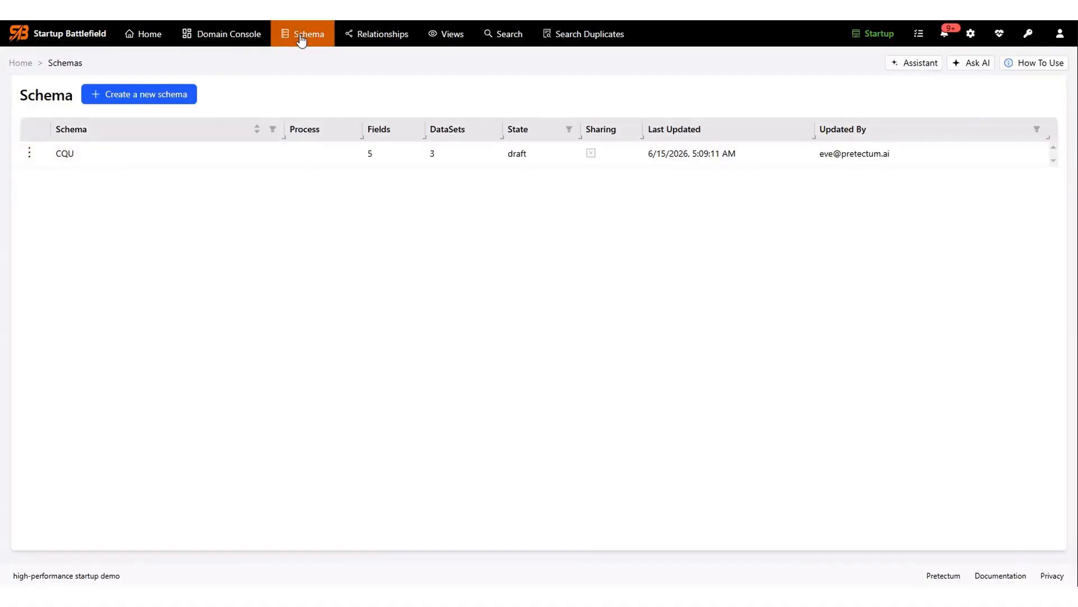
Select the CQU schema and open its GoldenNominal dataset for viewing
left_click(245, 161)
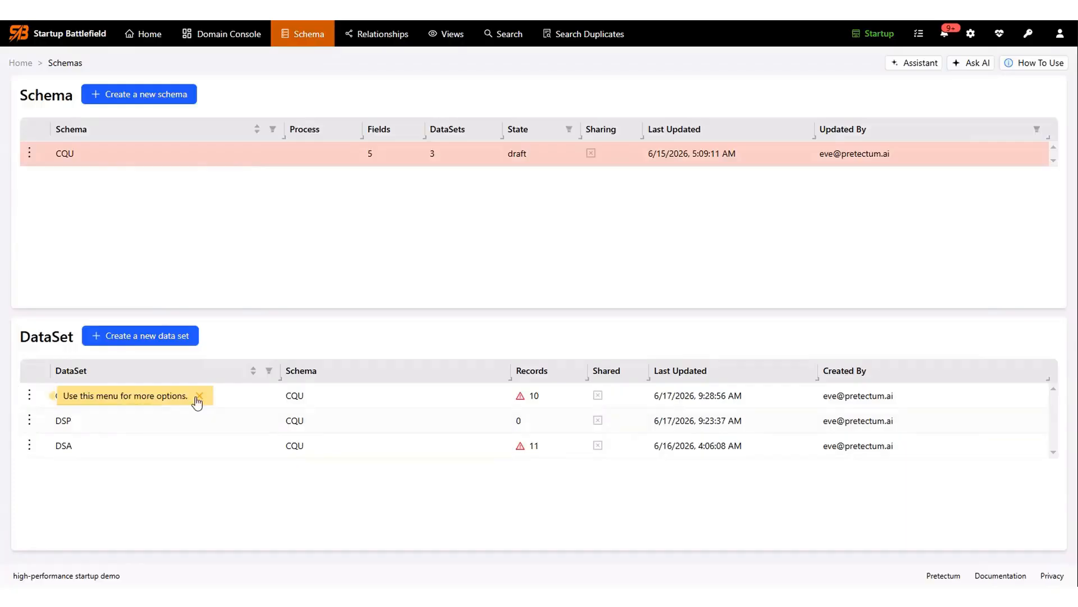
left_click(200, 396)
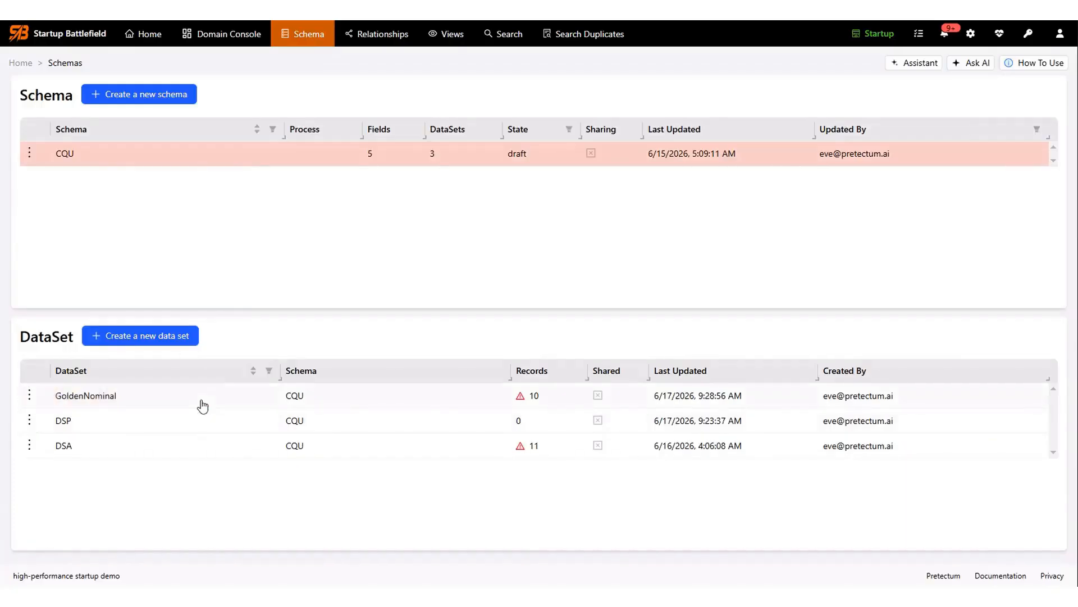
left_click(29, 394)
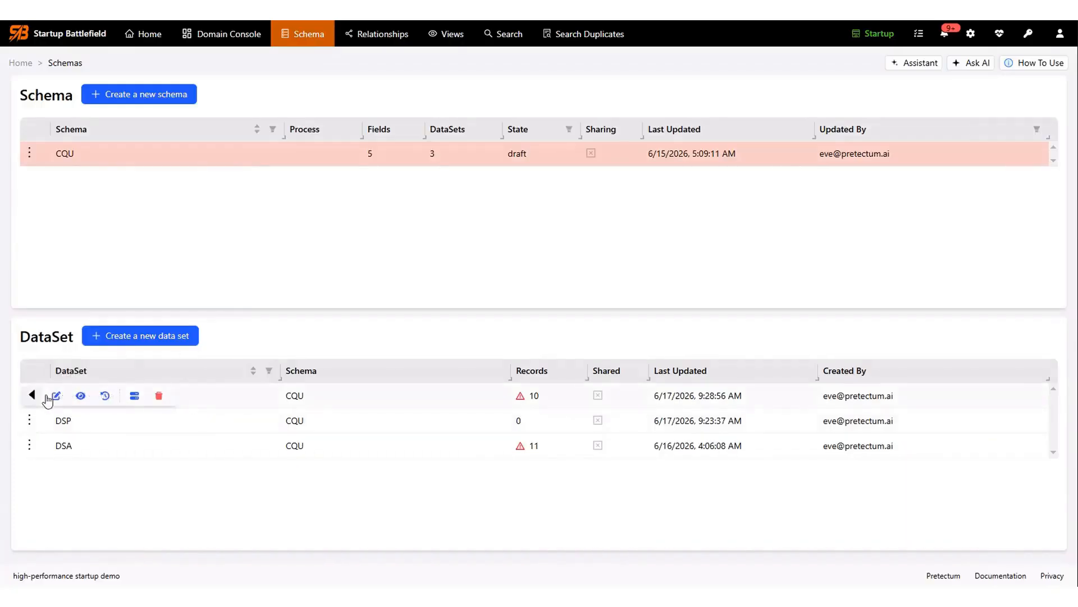
left_click(80, 396)
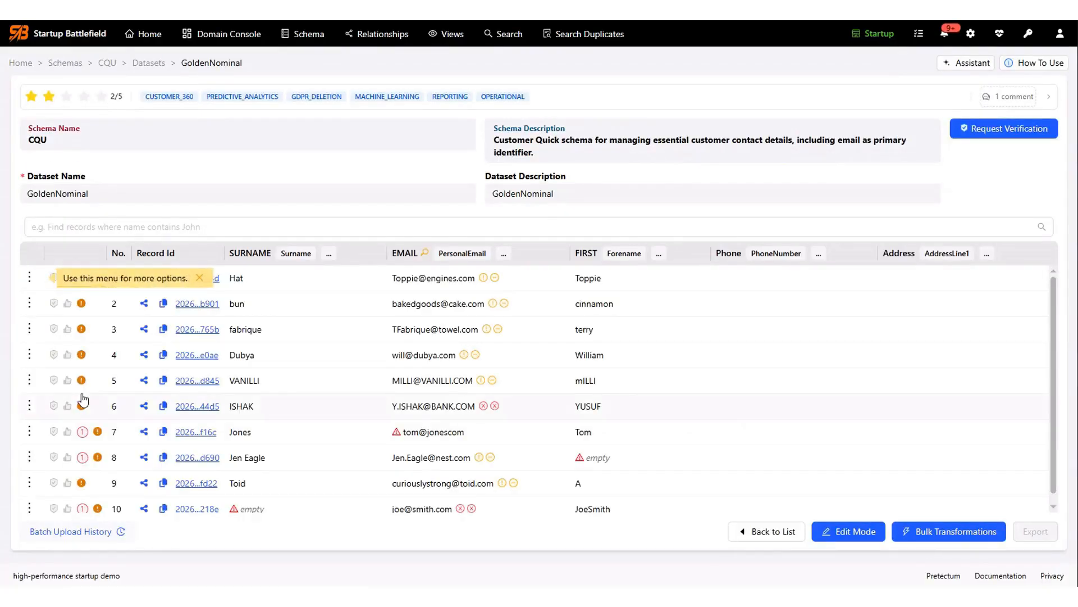
left_click(246, 162)
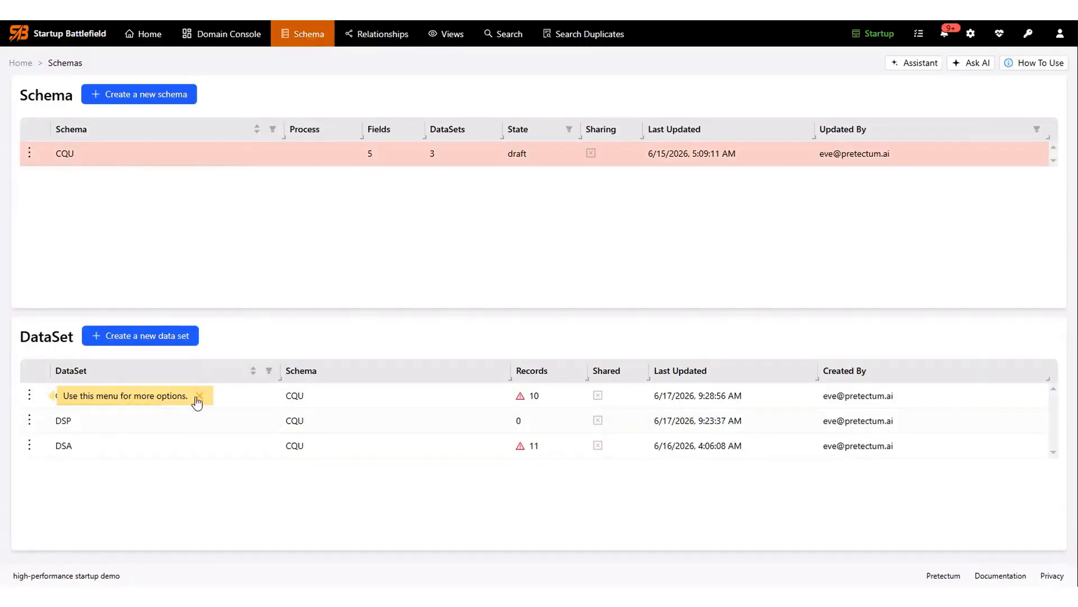
left_click(201, 396)
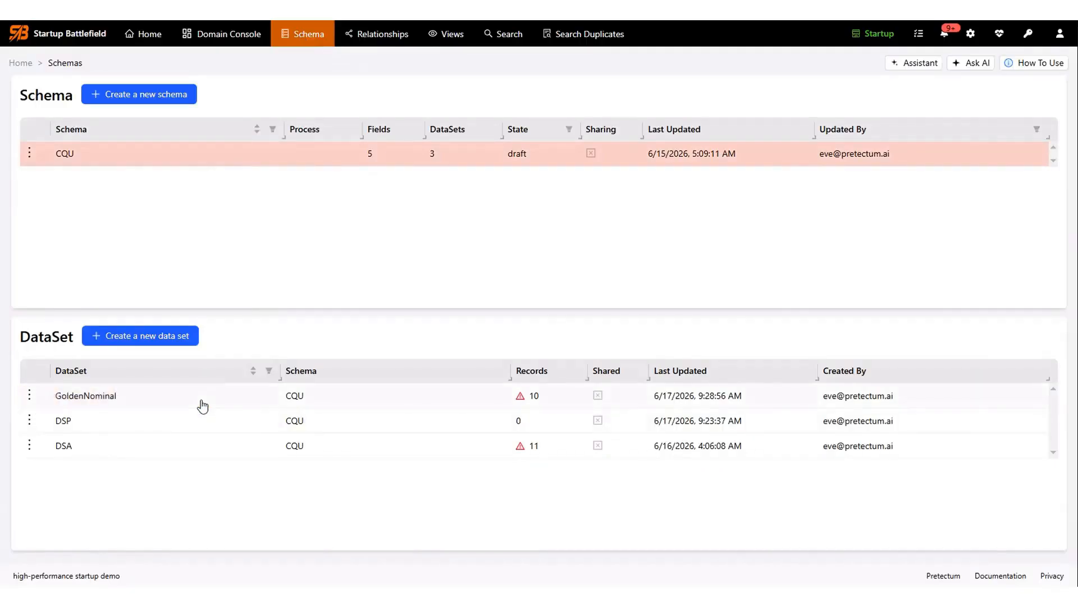
left_click(31, 395)
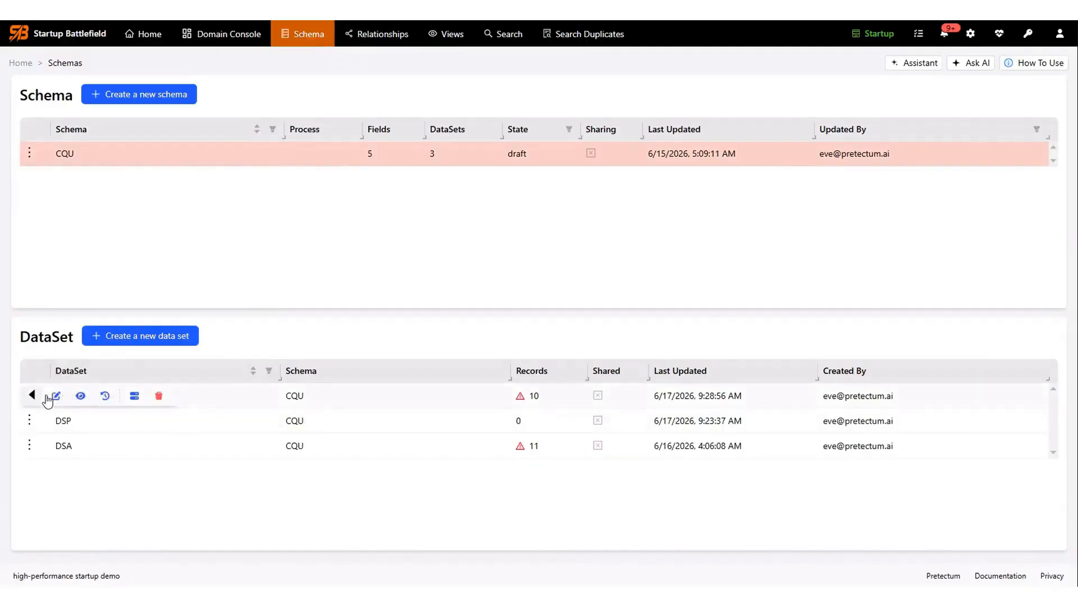
left_click(80, 397)
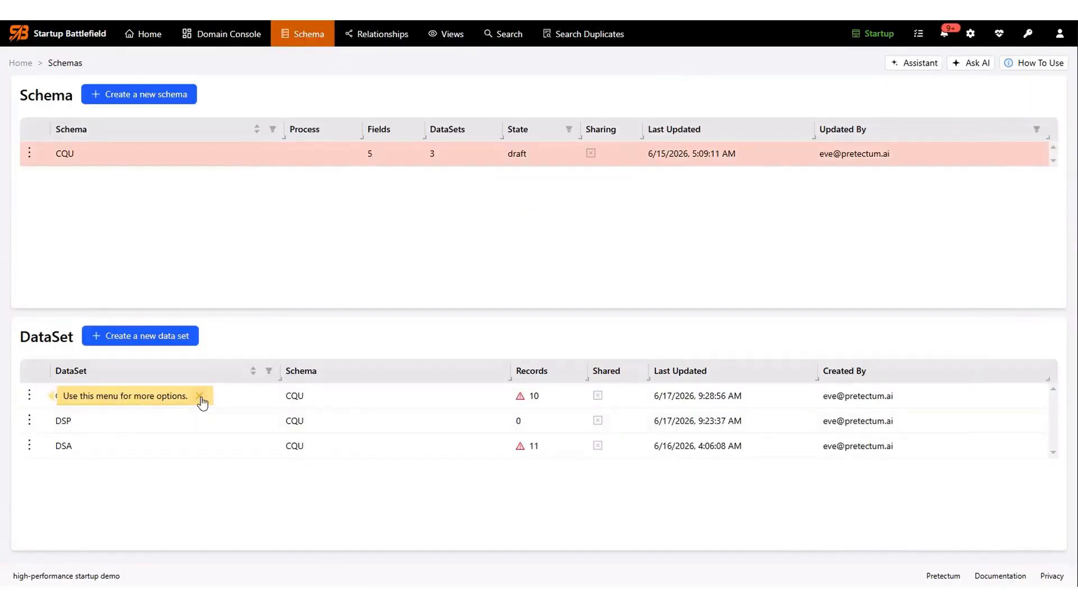
left_click(201, 396)
left_click(29, 395)
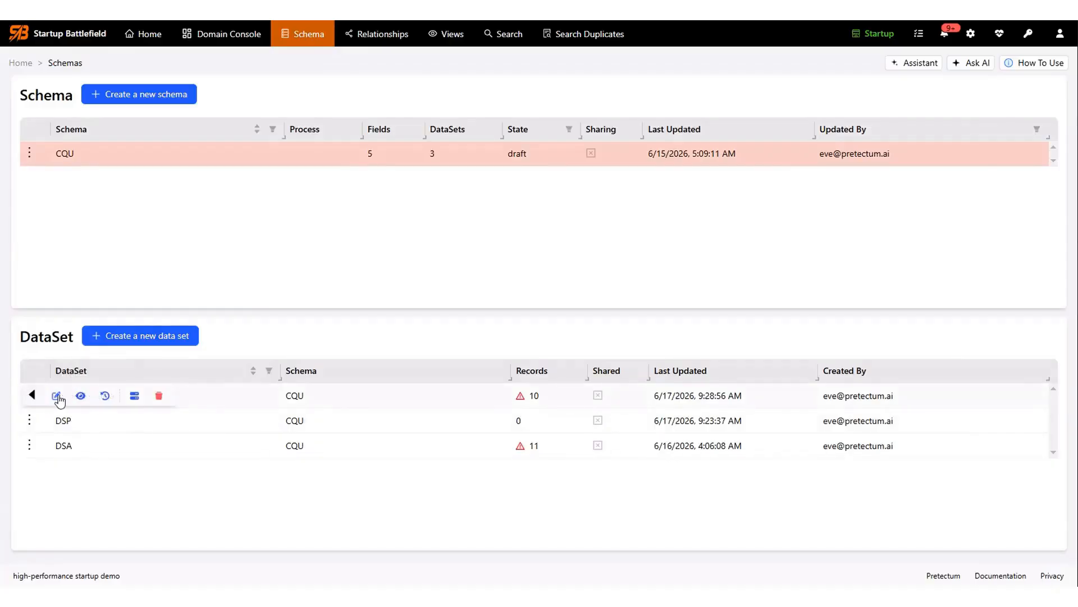
left_click(81, 397)
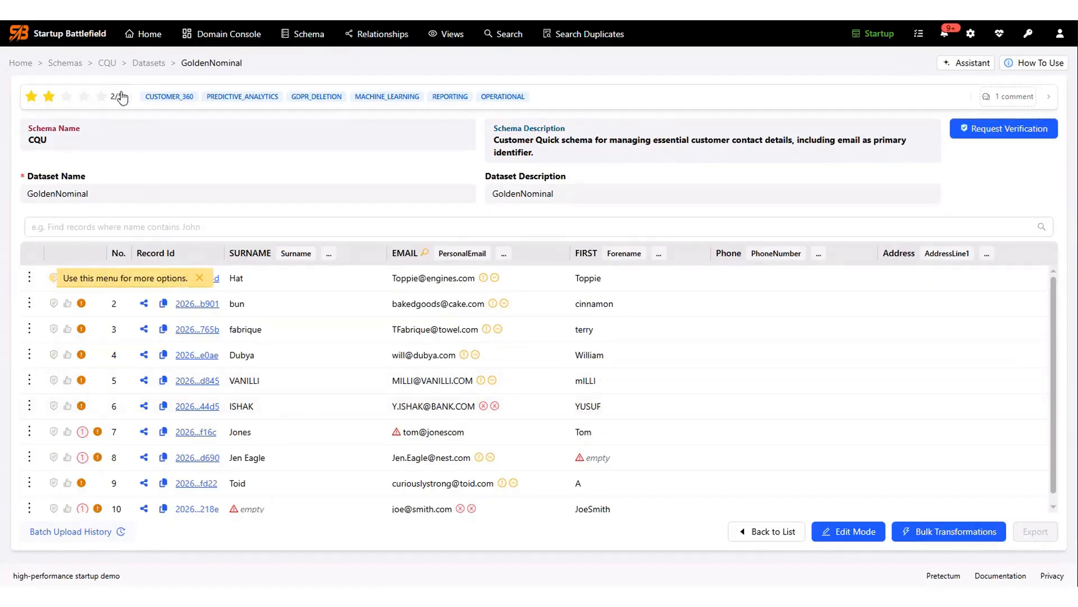
Return to the home dashboard, select the GoldenNominal dataset and check the schema validity details of its SURNAME, EMAIL and FIRST columns
left_click(144, 35)
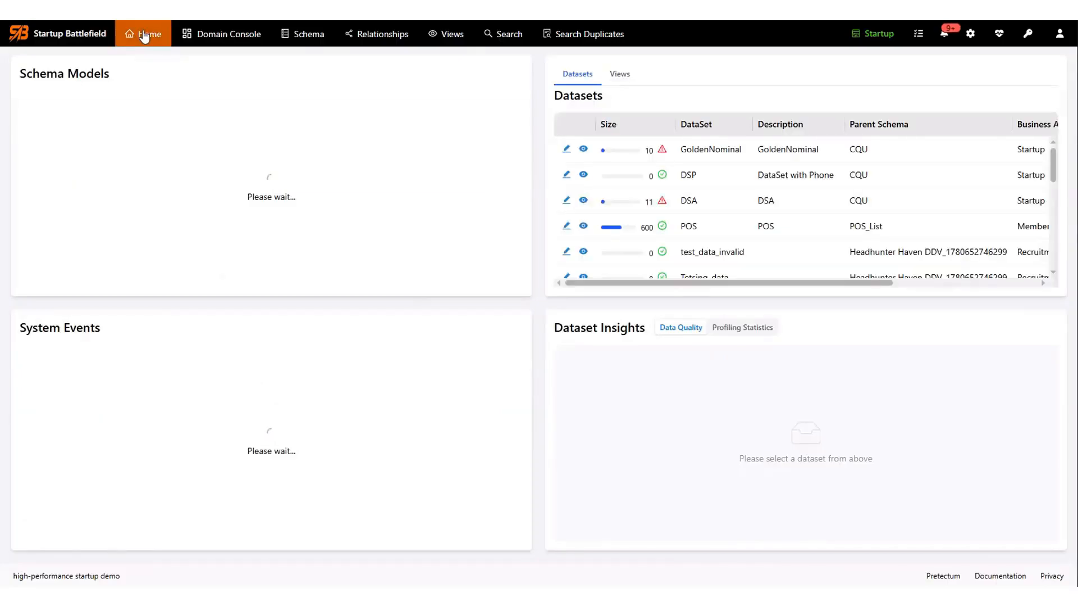
left_click(145, 36)
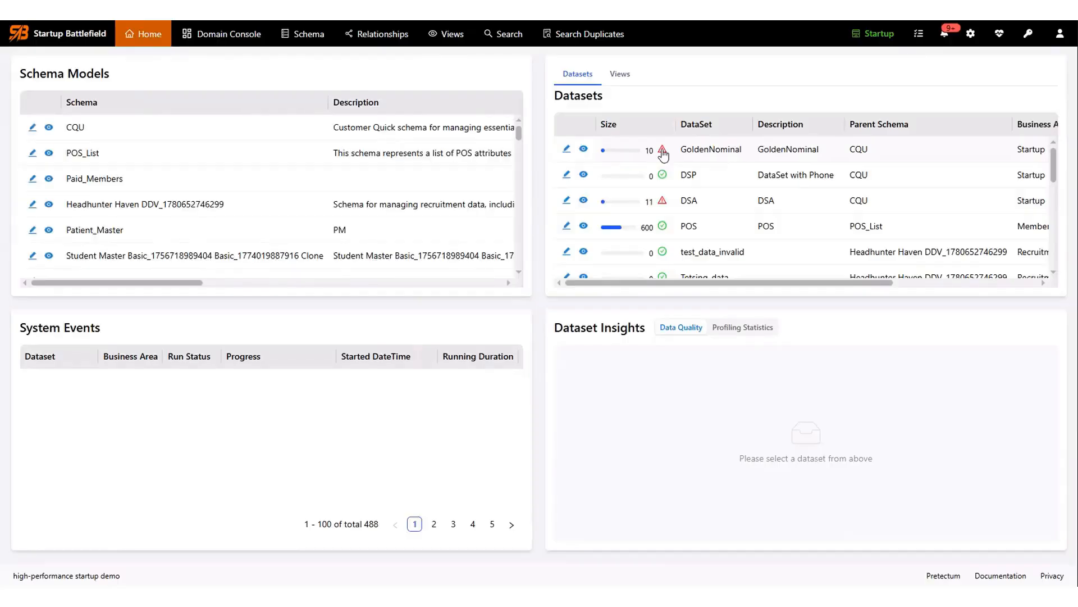
left_click(663, 155)
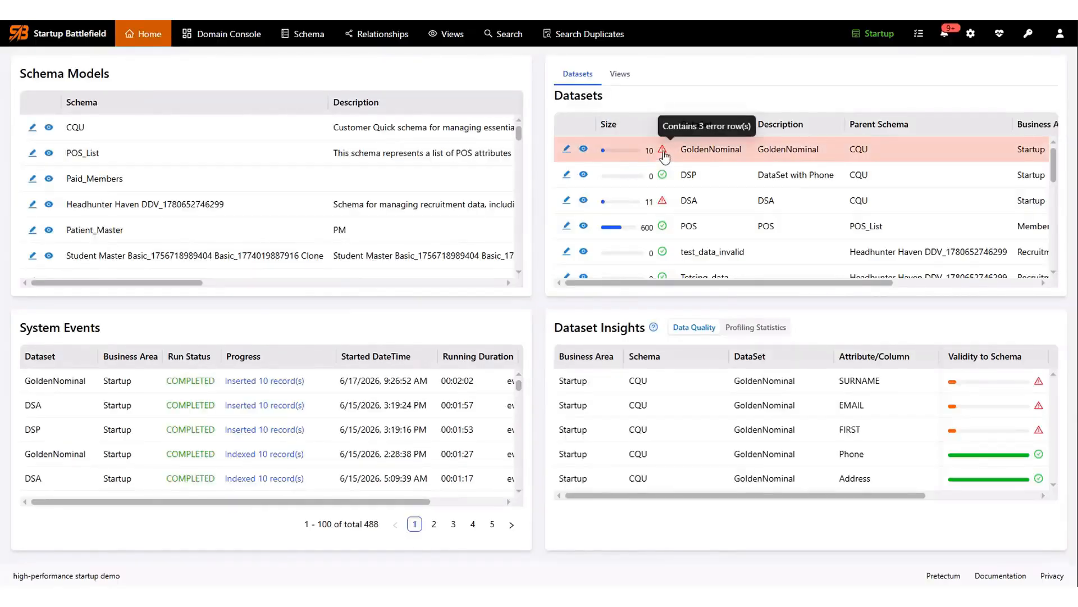
mouse_move(995, 385)
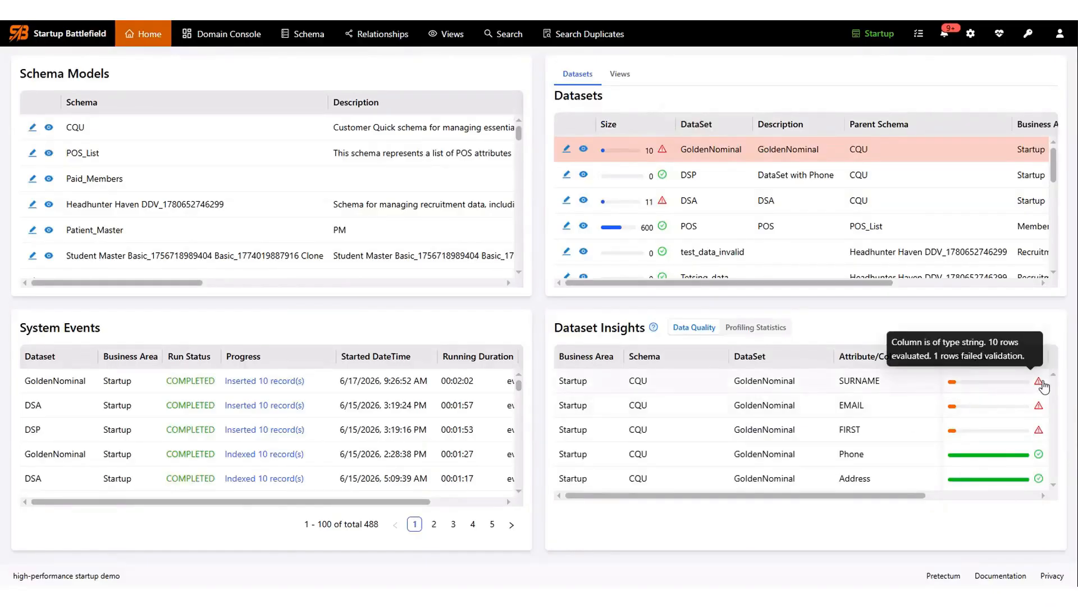
mouse_move(1039, 414)
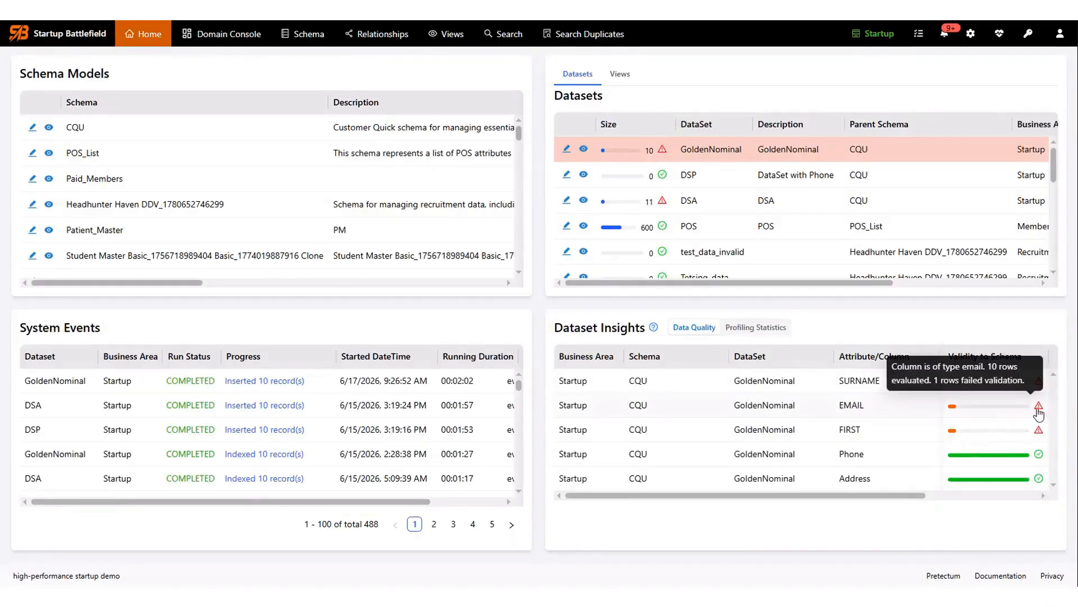
mouse_move(1040, 440)
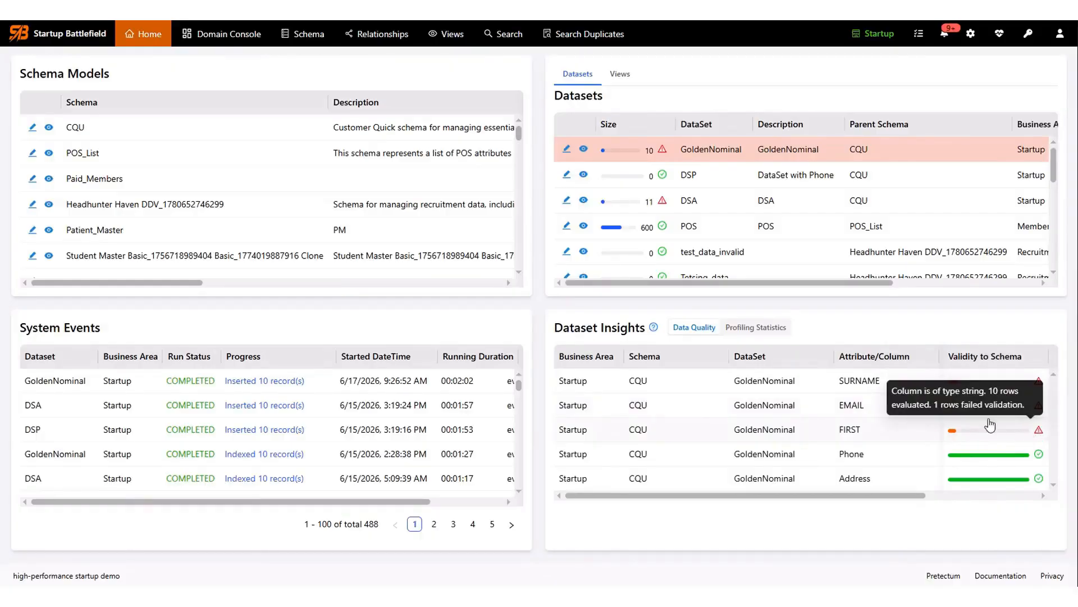
Open the GoldenNominal dataset for viewing and examine the email values of its records, including records 5, 6 and 10
left_click(586, 152)
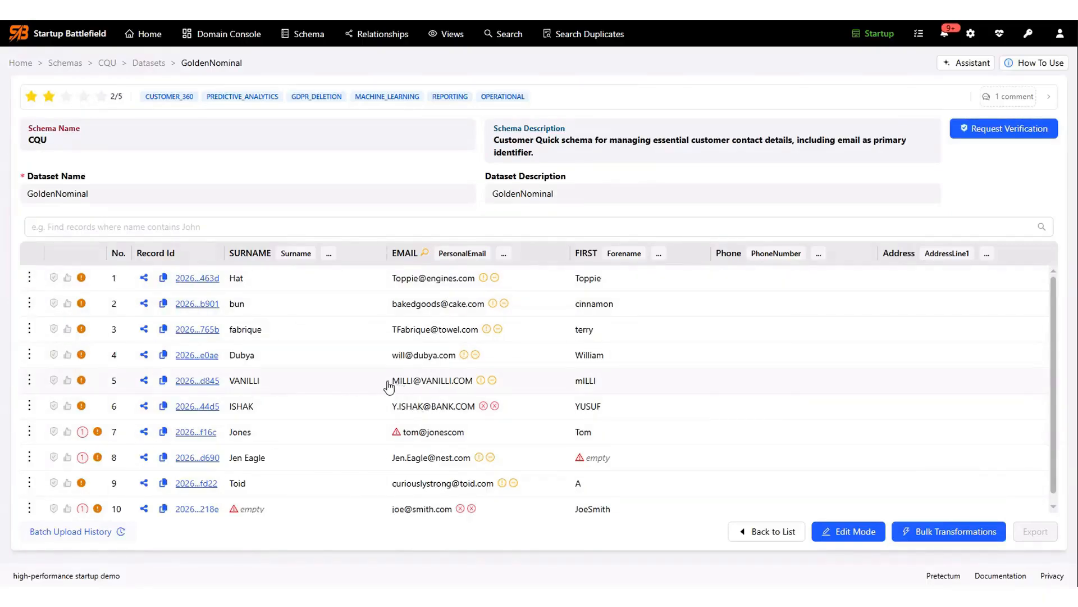
left_click_drag(392, 385, 456, 382)
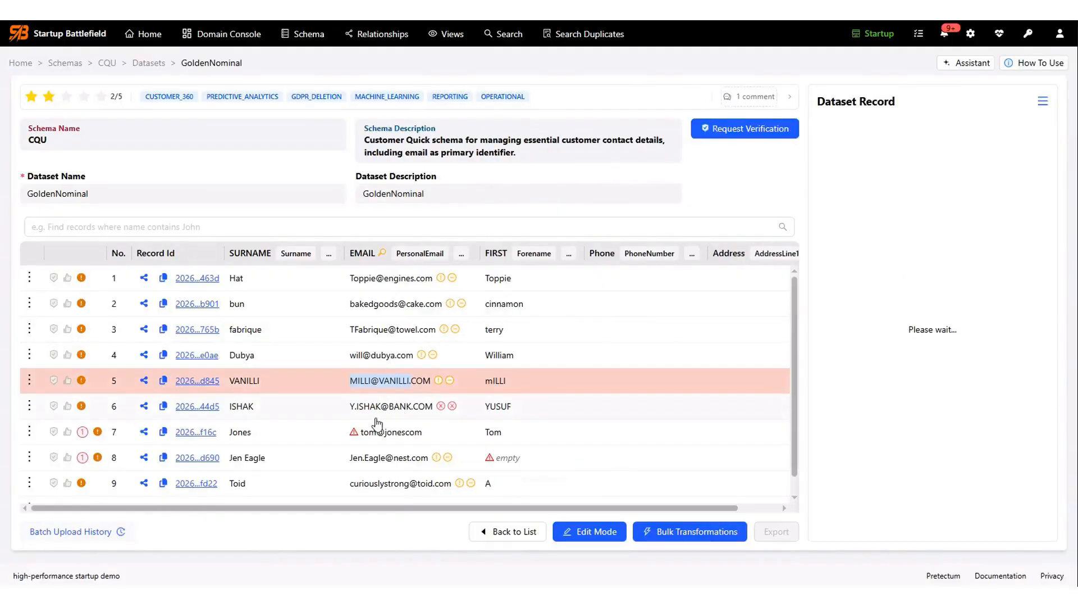
left_click_drag(352, 414, 414, 415)
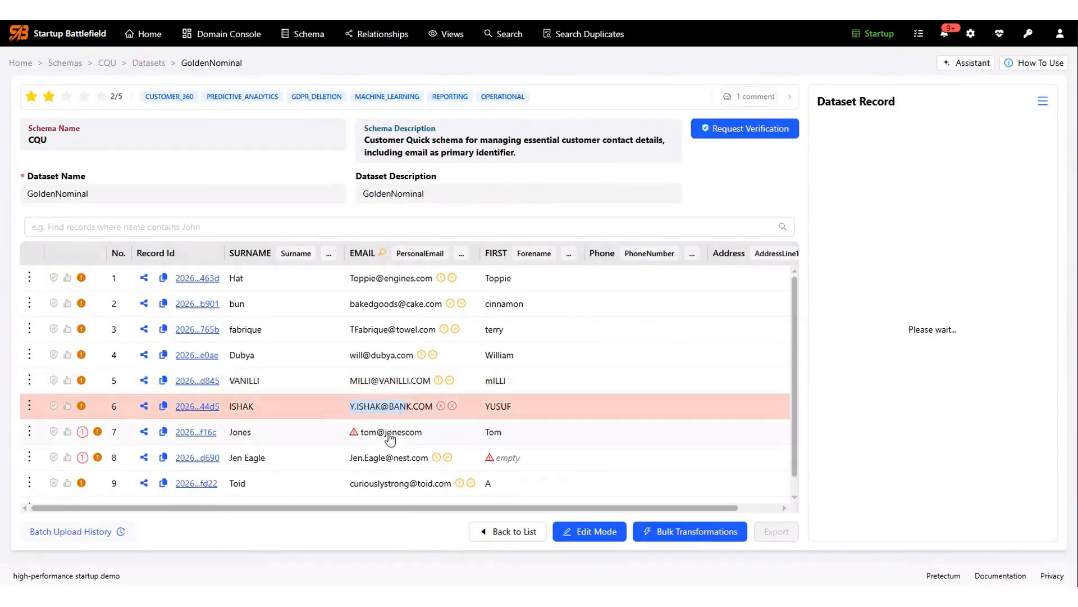
scroll(392, 439, "down", 1)
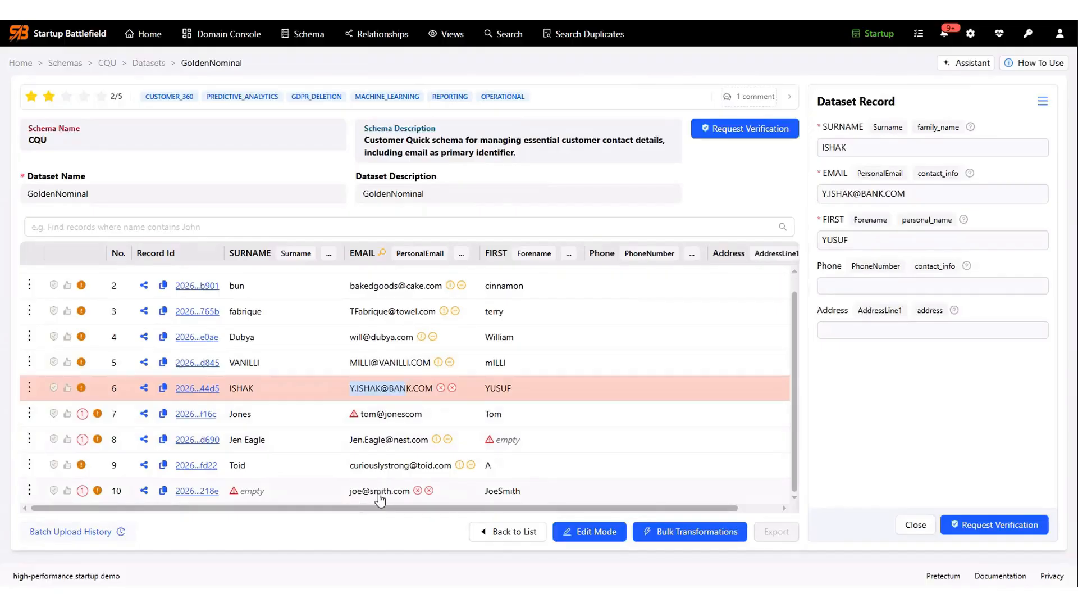
mouse_move(416, 495)
scroll(603, 401, "up", 1)
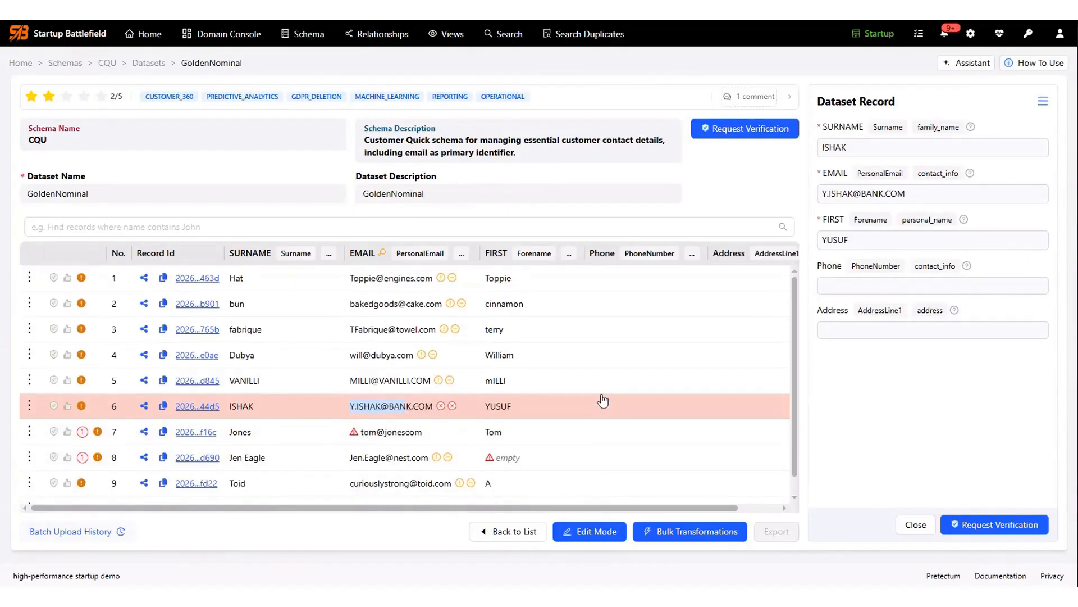
Inspect the flagged surname of record 10, first name of record 8 and email of record 7
scroll(460, 328, "down", 1)
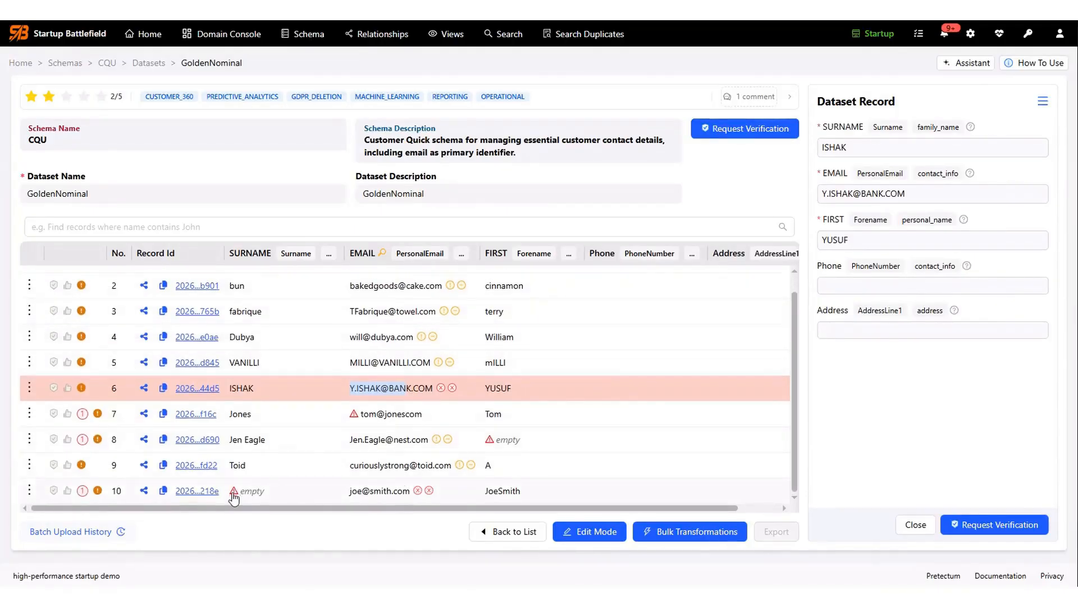
mouse_move(233, 497)
mouse_move(502, 444)
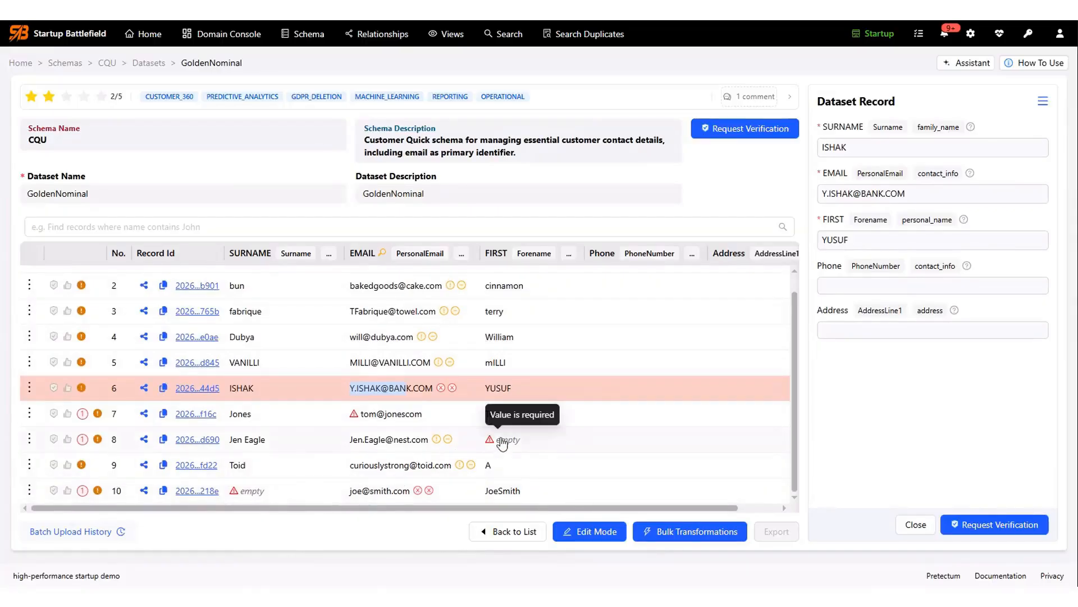
left_click(417, 419)
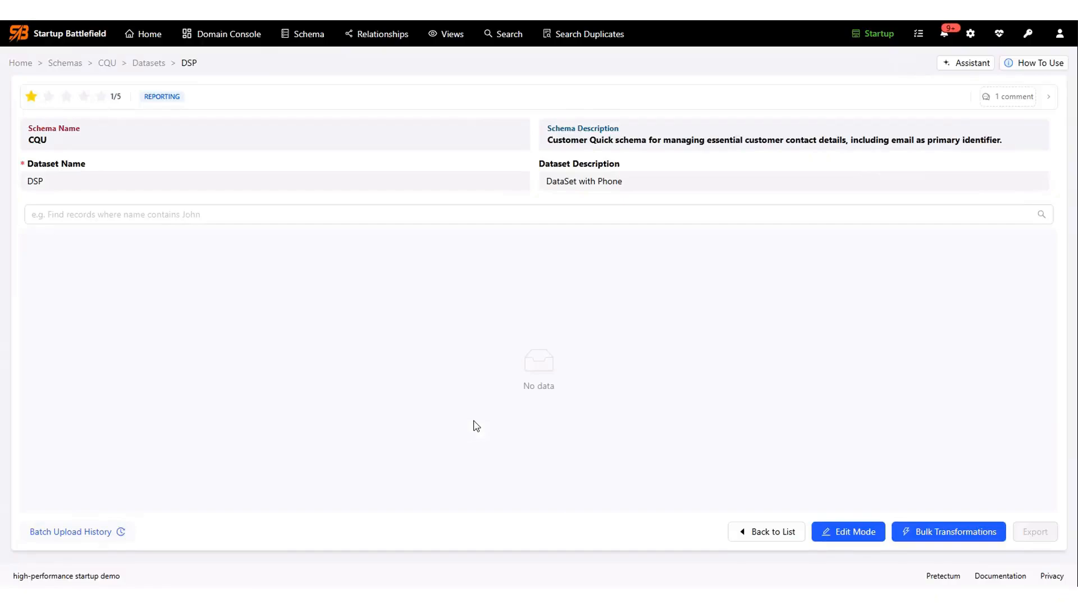
Leave the DSP dataset, review the records of the DSA dataset and return to the dataset list
left_click(148, 64)
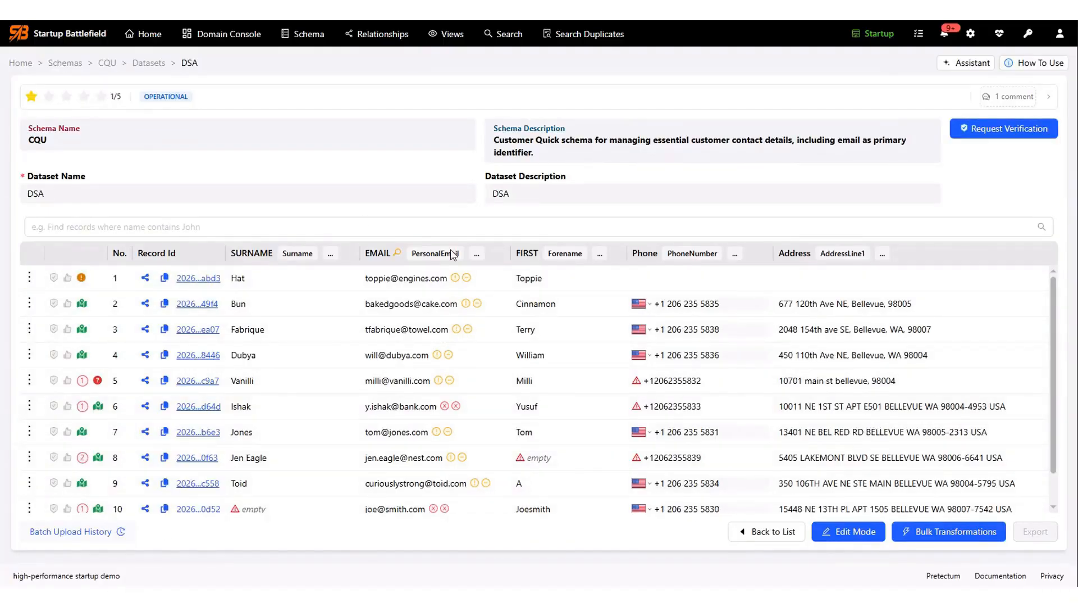
left_click(147, 63)
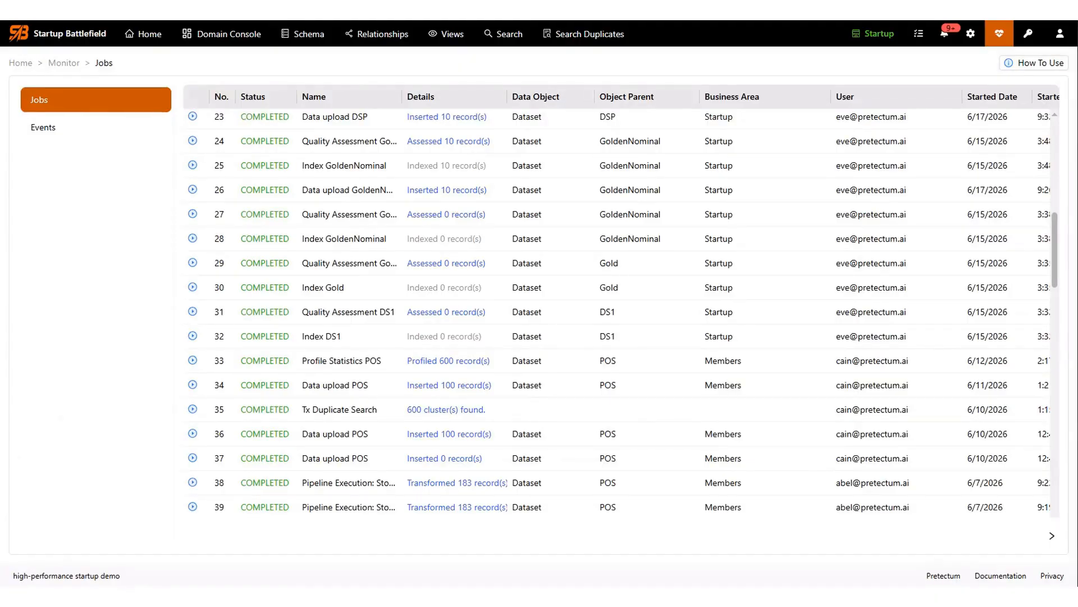
Return to the home dashboard, select the DSP dataset and check the validity details of its Phone, SURNAME and FIRST columns
left_click(137, 45)
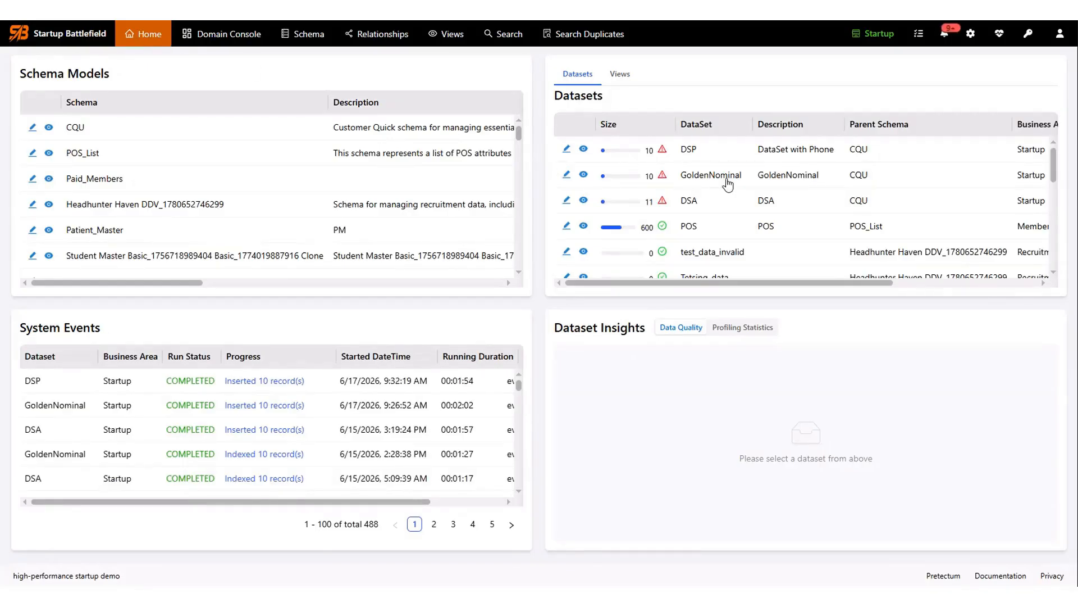
left_click(736, 159)
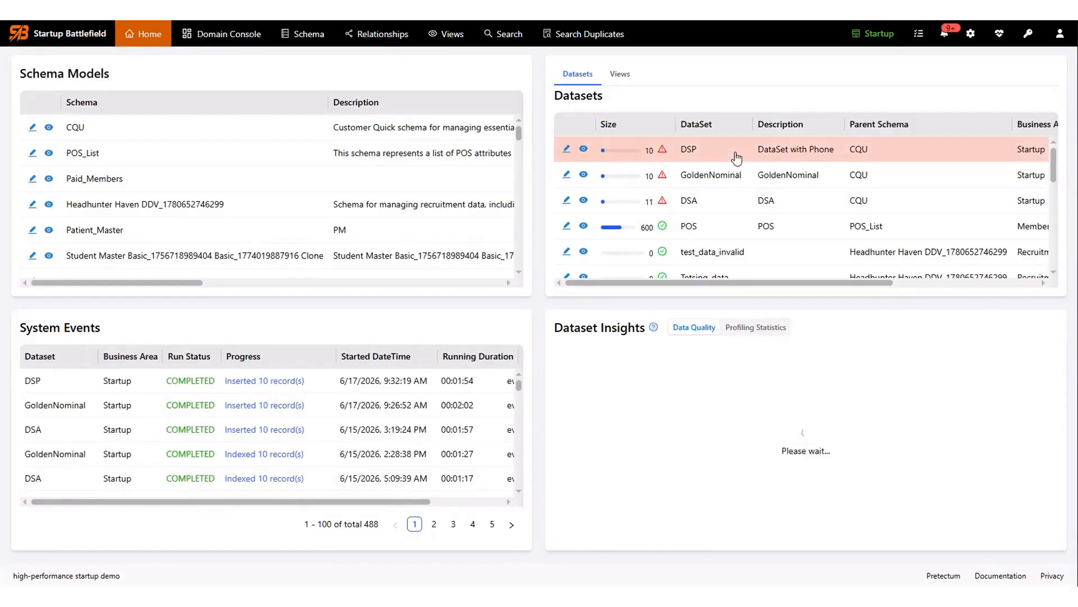
mouse_move(1043, 463)
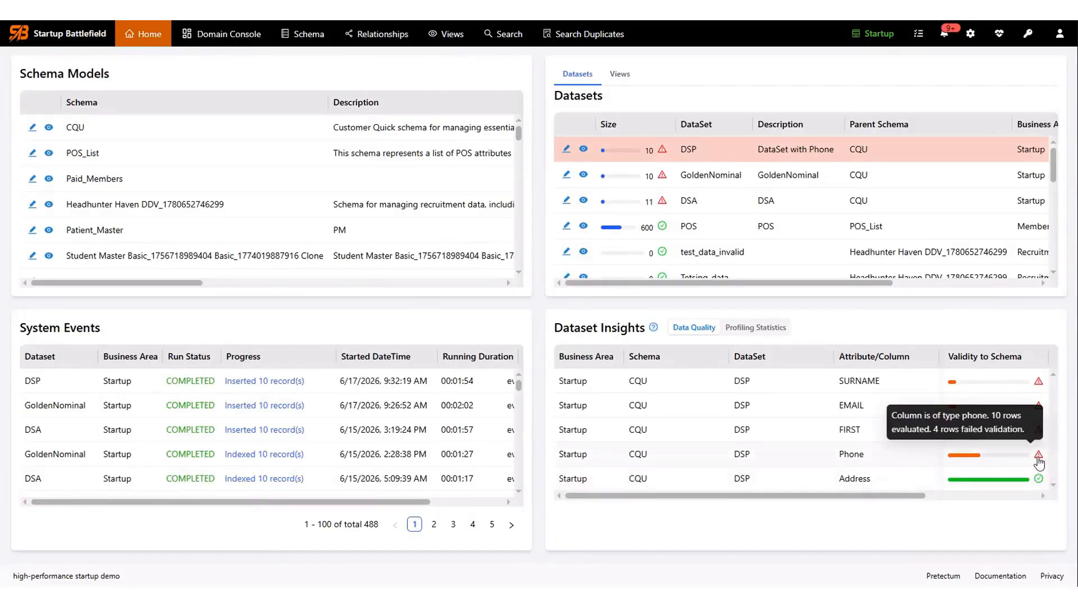
mouse_move(1038, 386)
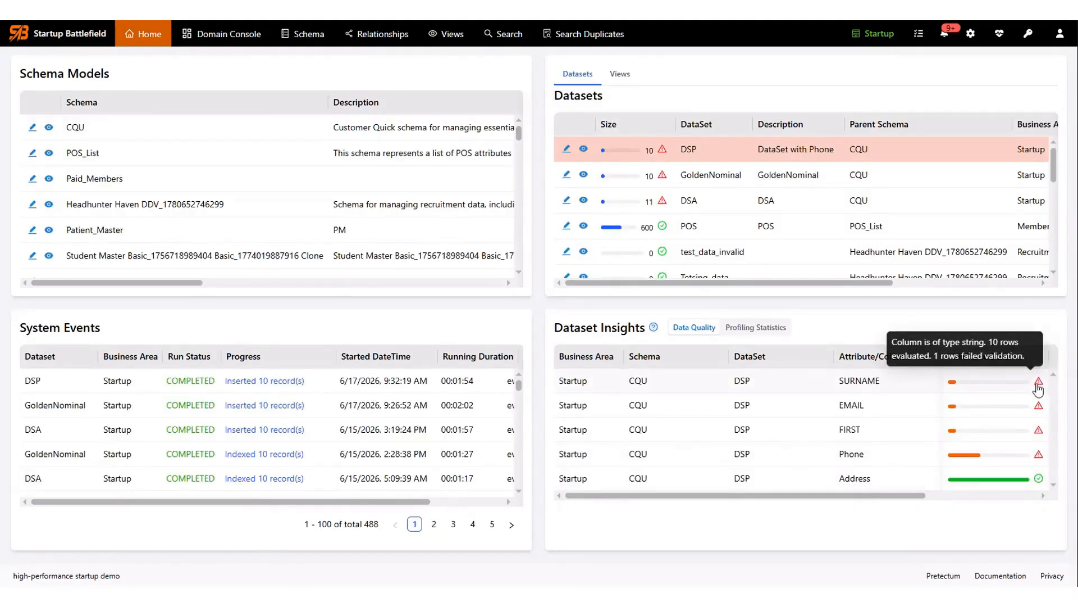
mouse_move(1040, 436)
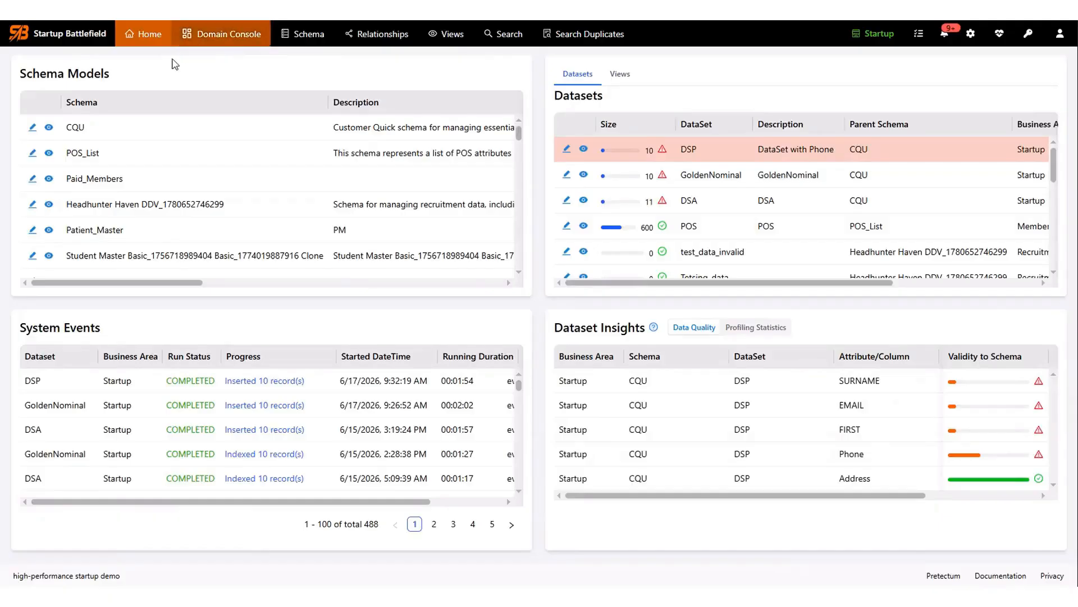
Open the DSP dataset from the dashboard to view its records
left_click(692, 155)
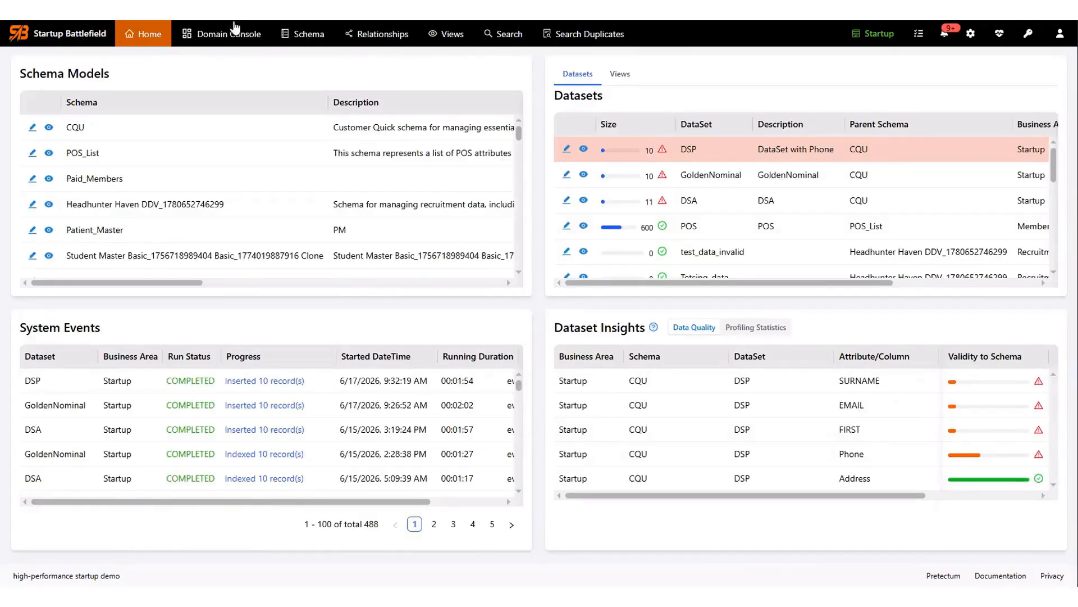
left_click(692, 155)
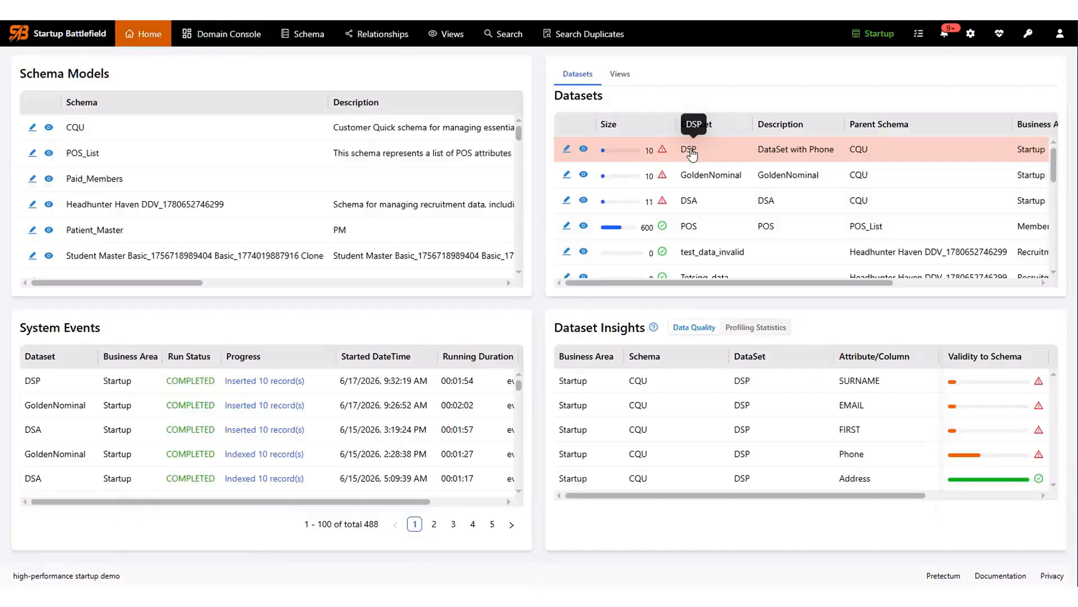
left_click(696, 154)
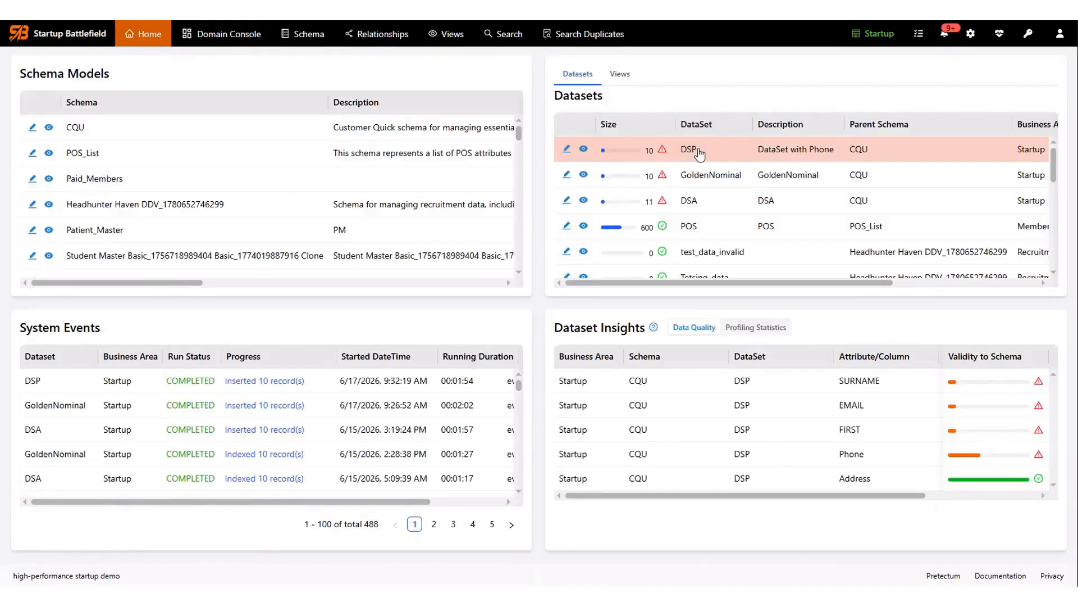
left_click(585, 150)
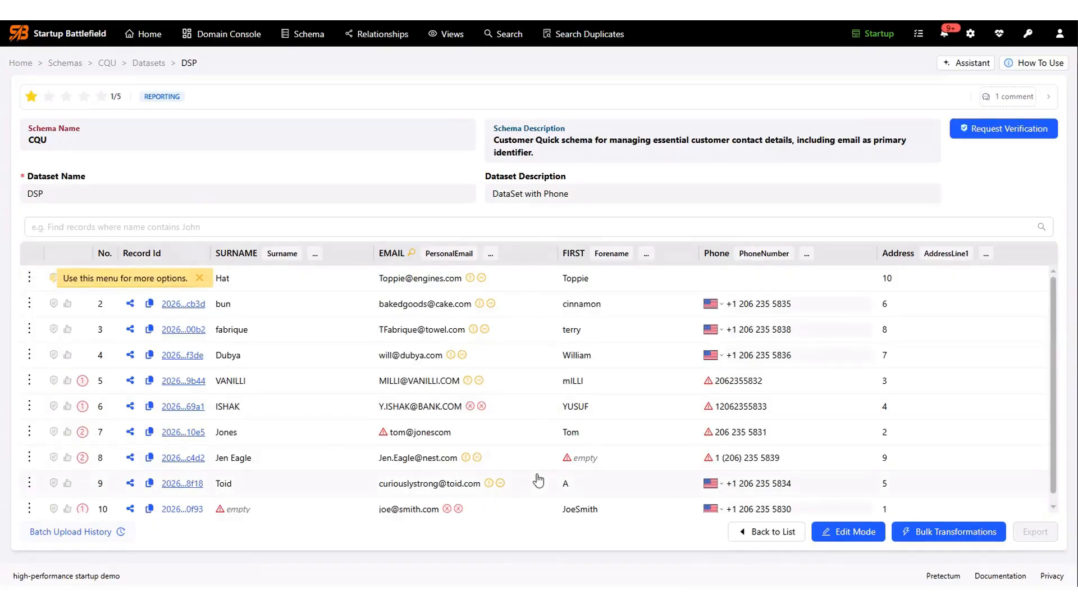
Ask the Data Set Assistant to "describe this dataset" for the DSP dataset
left_click(973, 64)
left_click(857, 528)
type("describe this dataset")
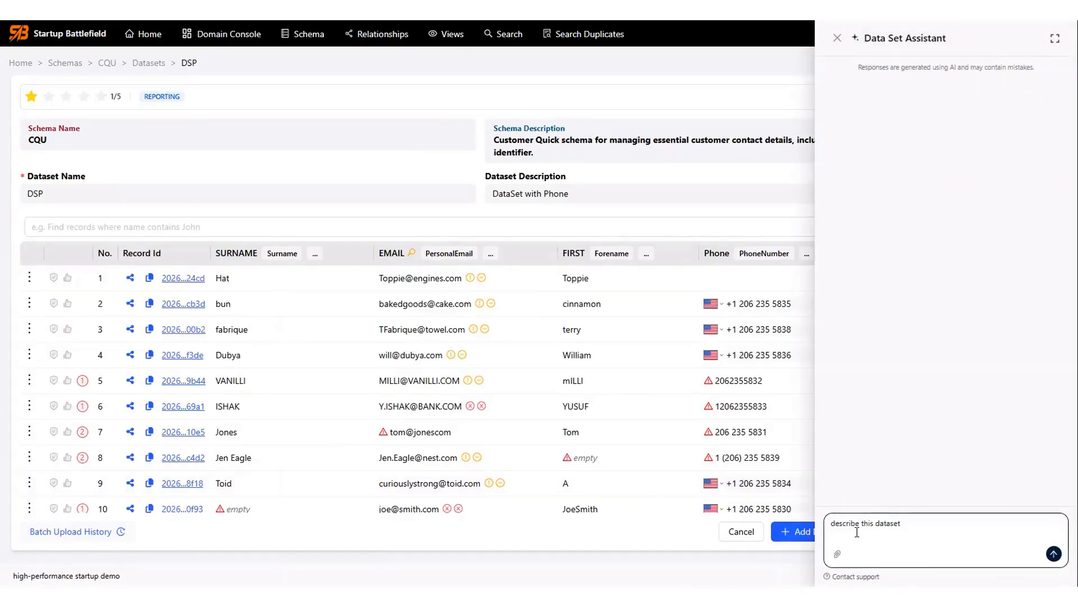
key("Return")
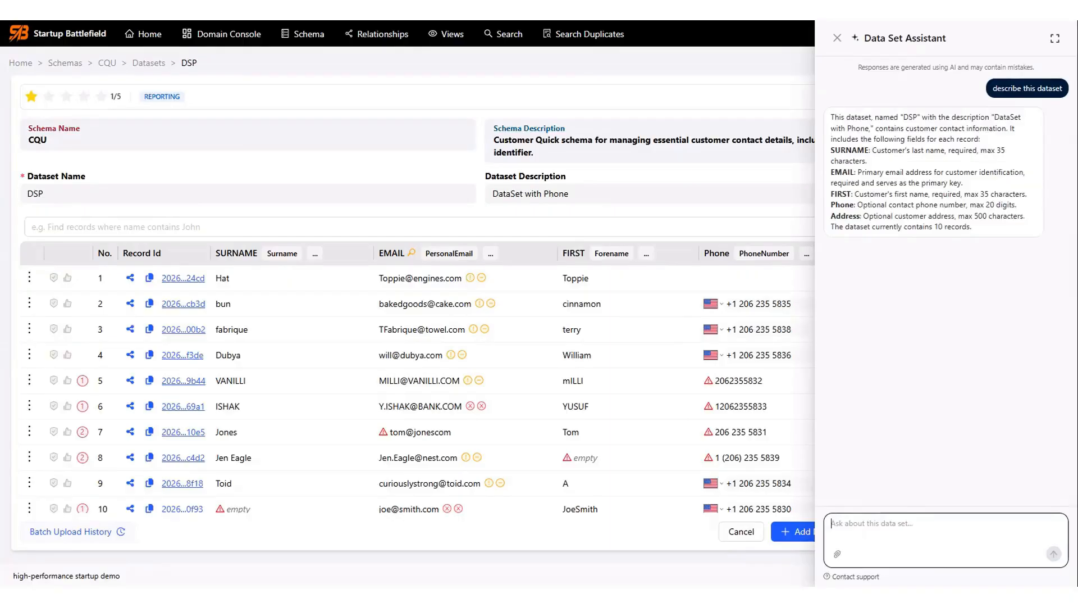
Ask the assistant "what is the data quality of this dataset"
type("what ")
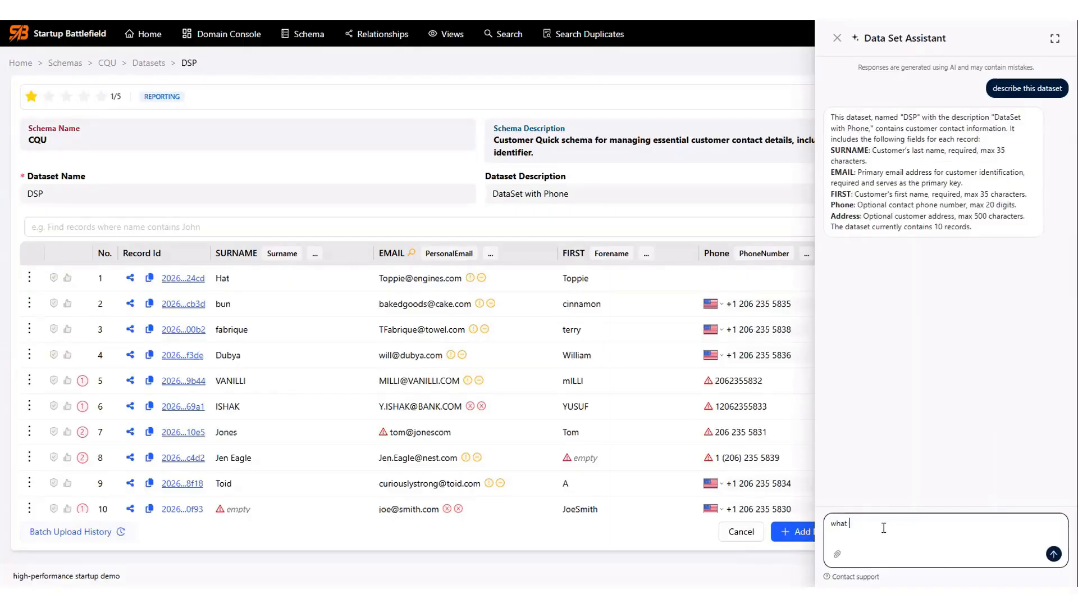
type("is the data quality of this dataset")
key("Return")
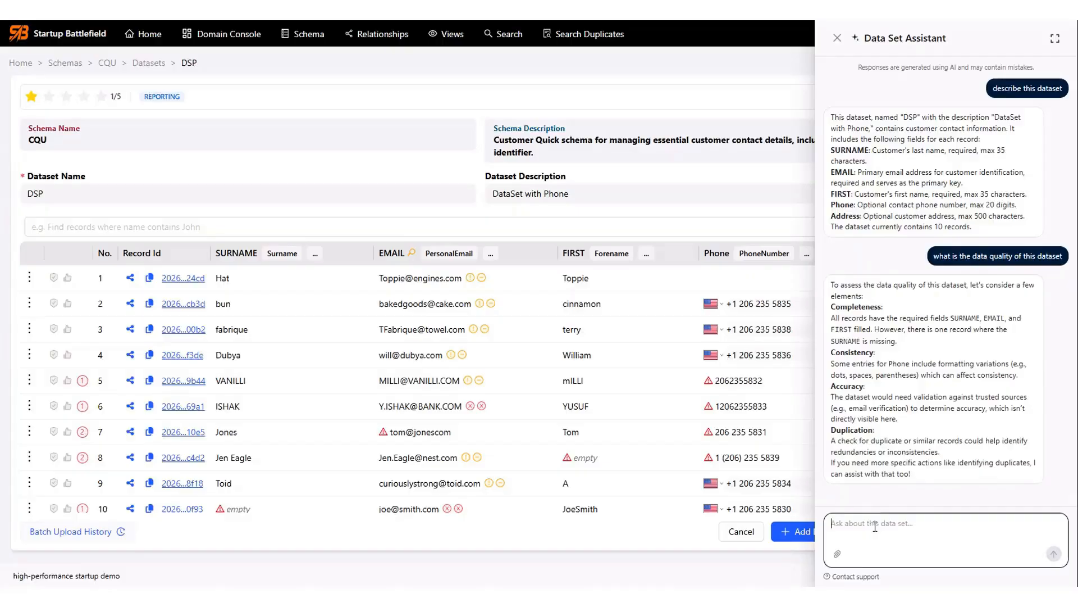
Ask the assistant to "convert all the email addresses to lowercase"
type("convert all the email address")
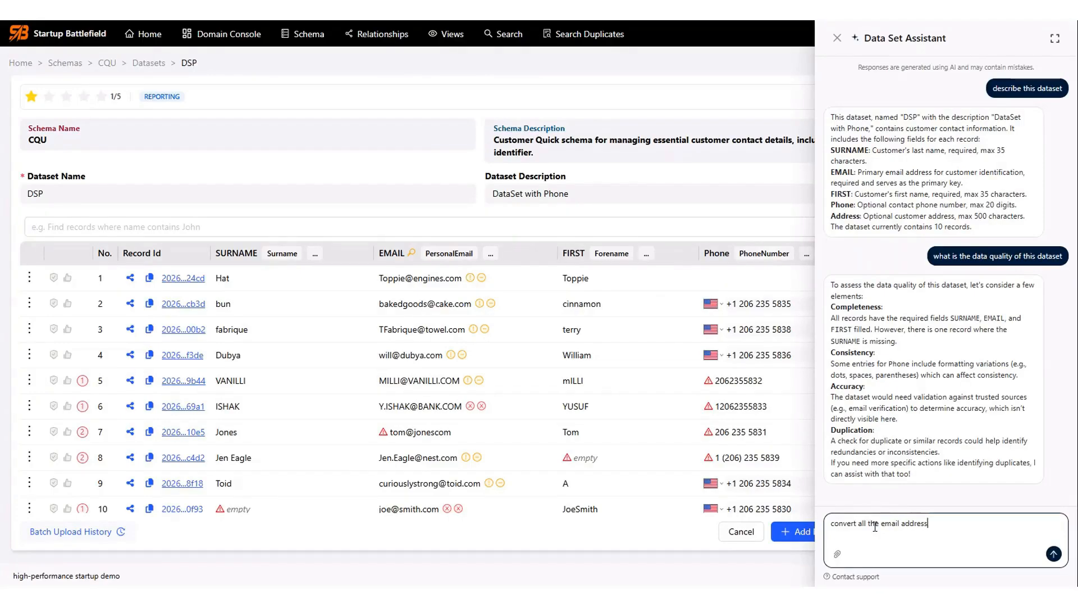
key("BackSpace")
key("BackSpace")
key("BackSpace")
type("lowercase")
key("Return")
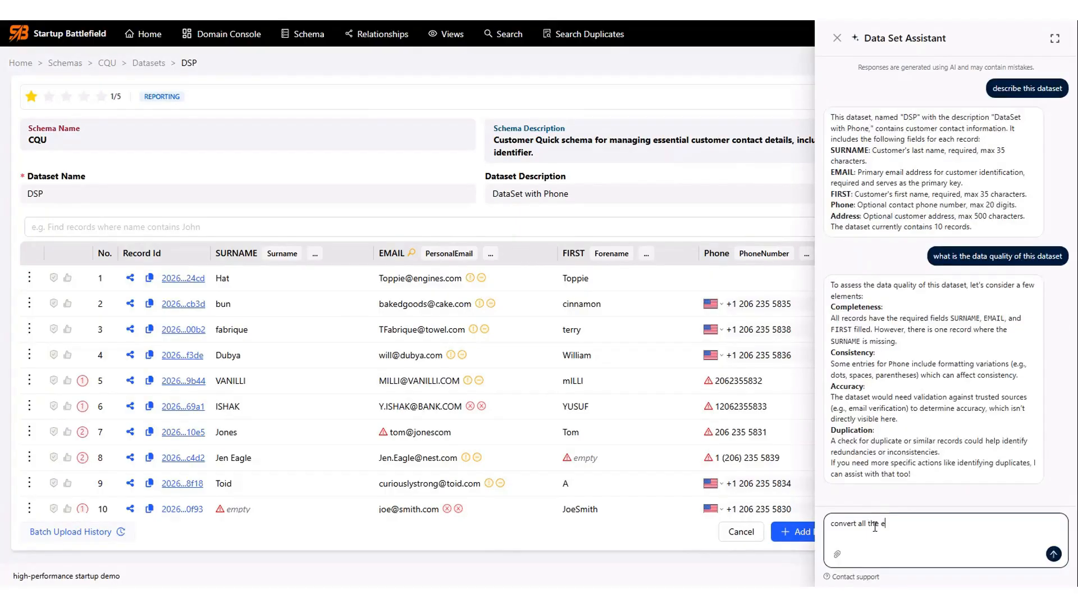
type("mail ad")
key("BackSpace")
key("BackSpace")
key("BackSpace")
type("lowercase")
left_click(1053, 554)
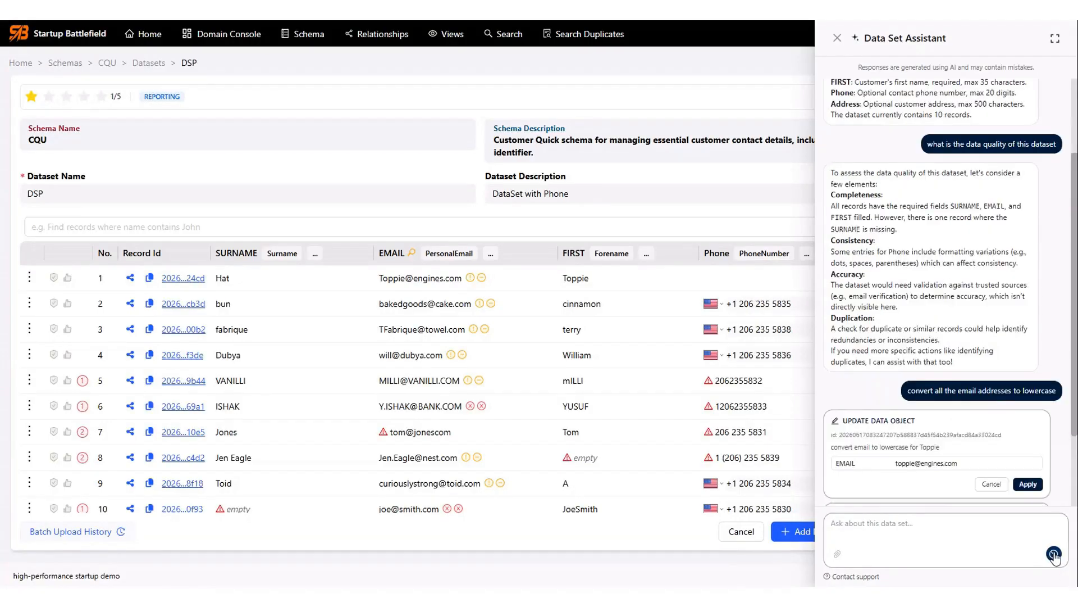
Review the proposed email updates, apply the lowercase conversions for records 5 and 6, and close the assistant
scroll(1024, 238, "up", 6)
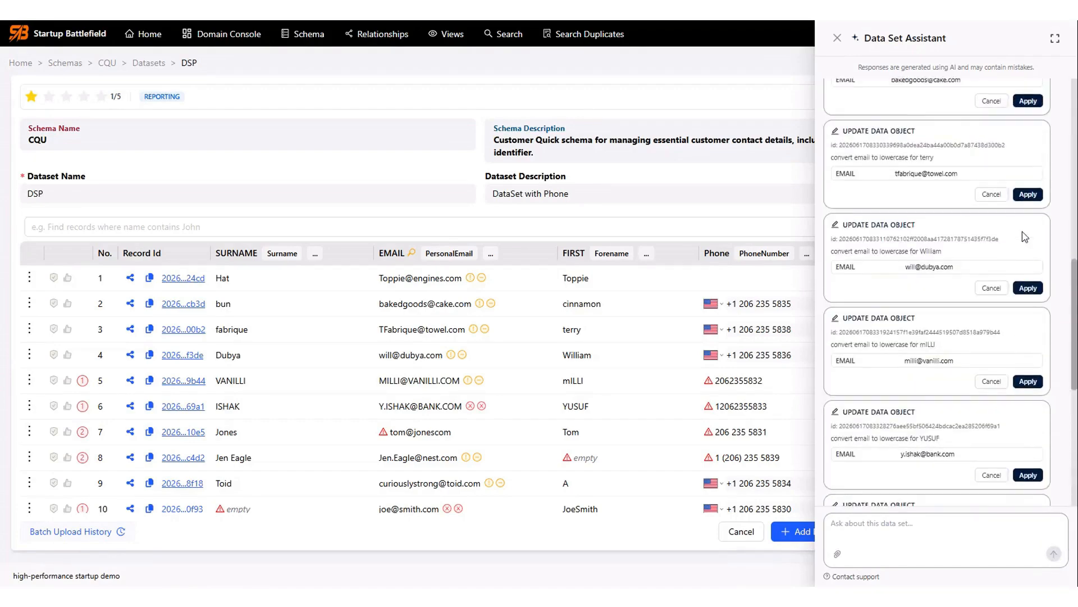
scroll(1023, 236, "up", 4)
scroll(1018, 222, "down", 6)
scroll(1019, 223, "down", 5)
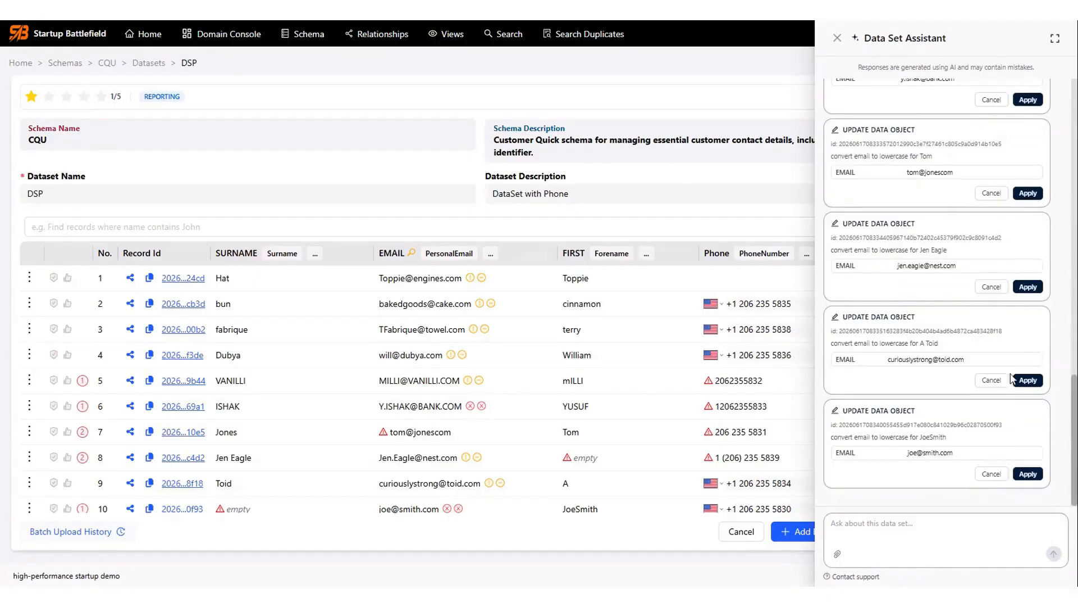
scroll(1015, 351, "up", 5)
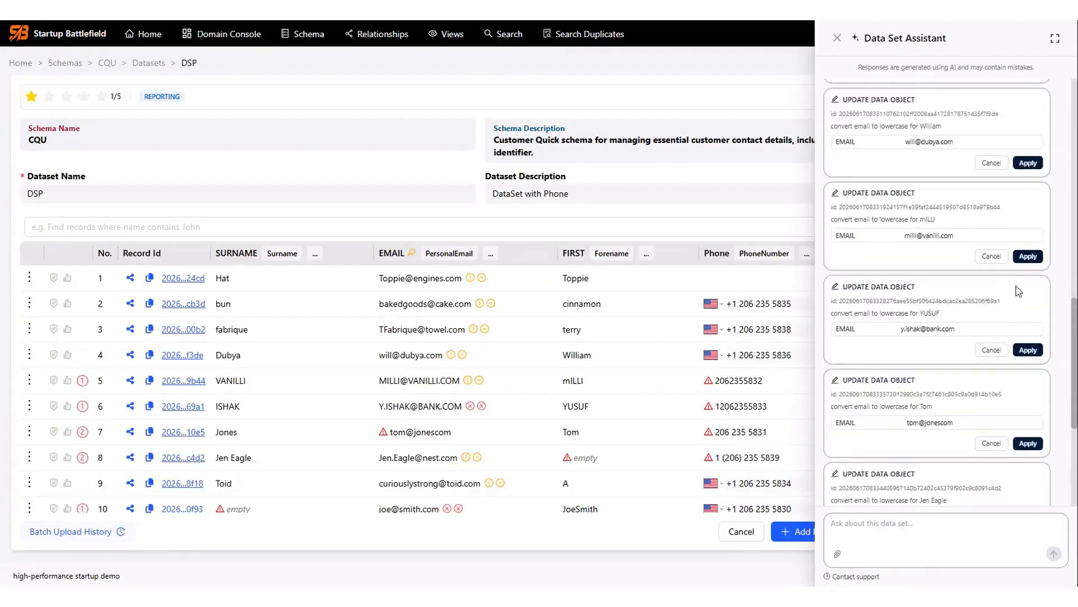
left_click(1027, 257)
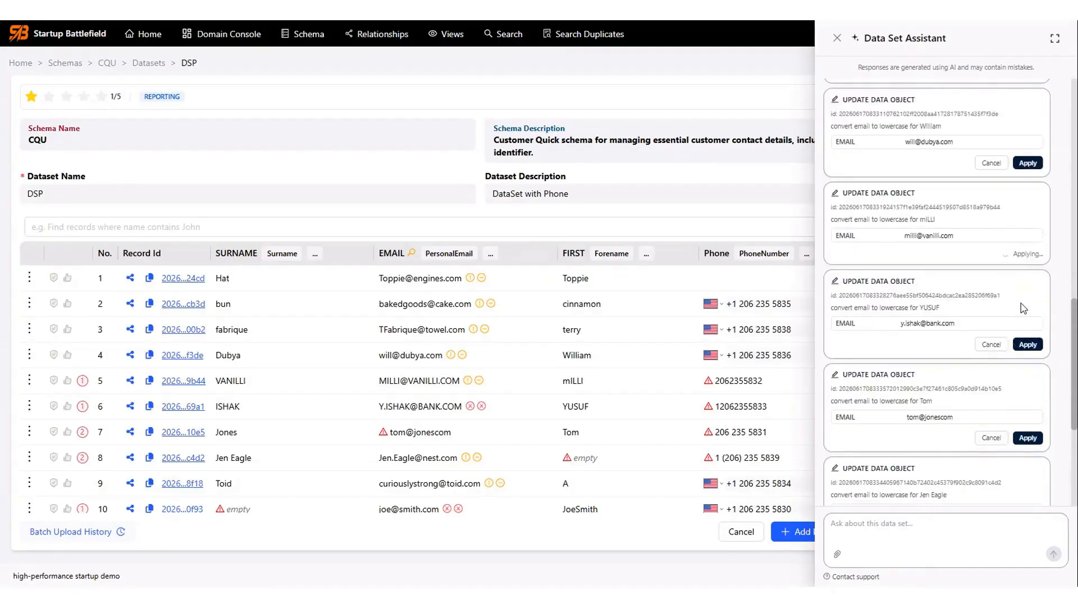
left_click(1028, 344)
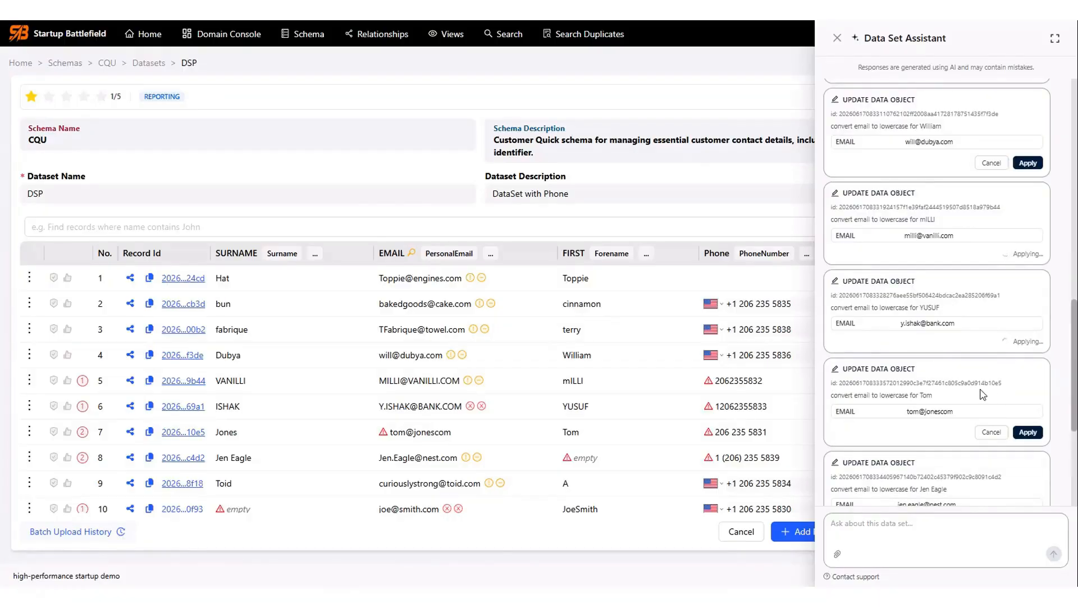
left_click(405, 373)
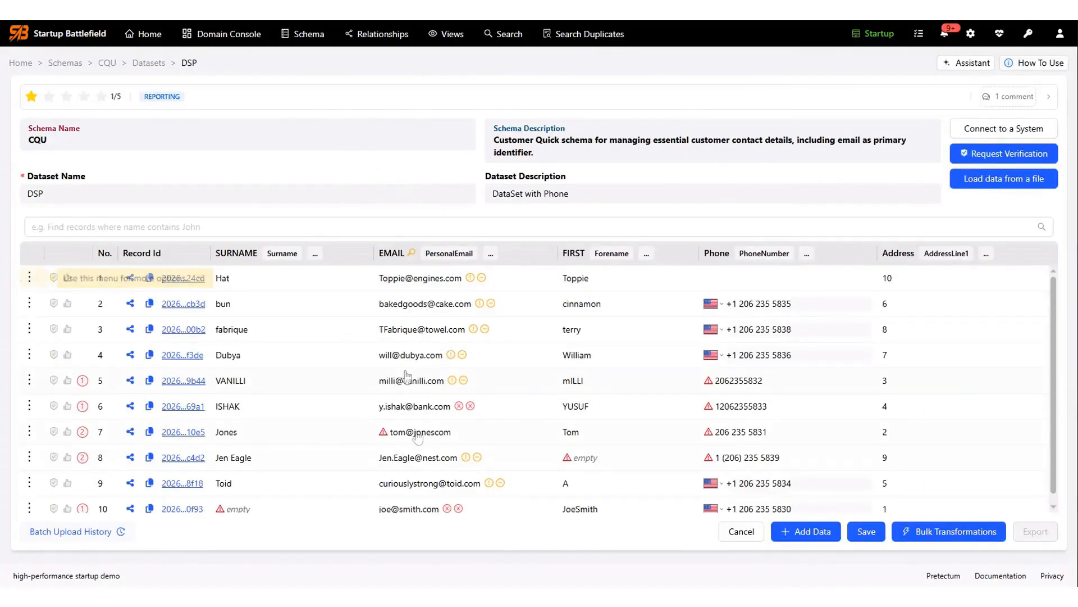
Correct the email of record 7 by adding the missing dot before "com" and save the record
left_click(417, 434)
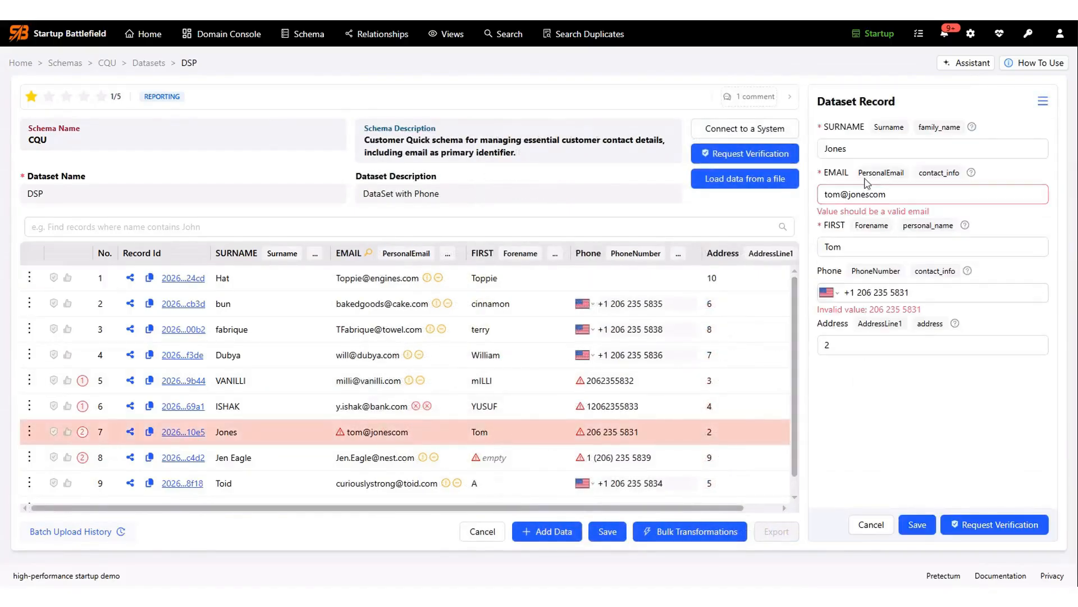
left_click(869, 195)
type(".")
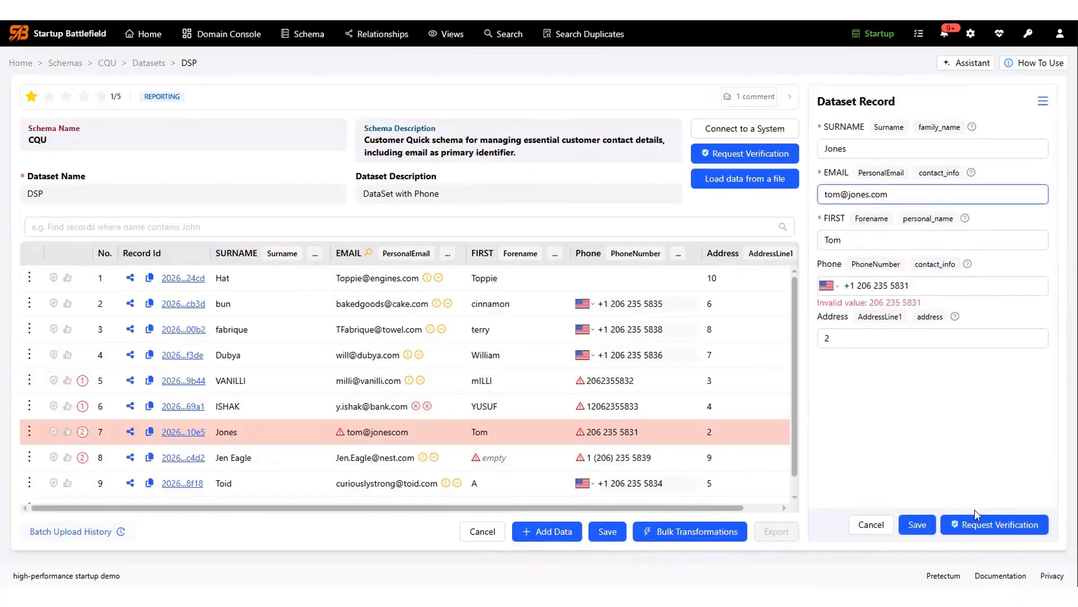
left_click(915, 525)
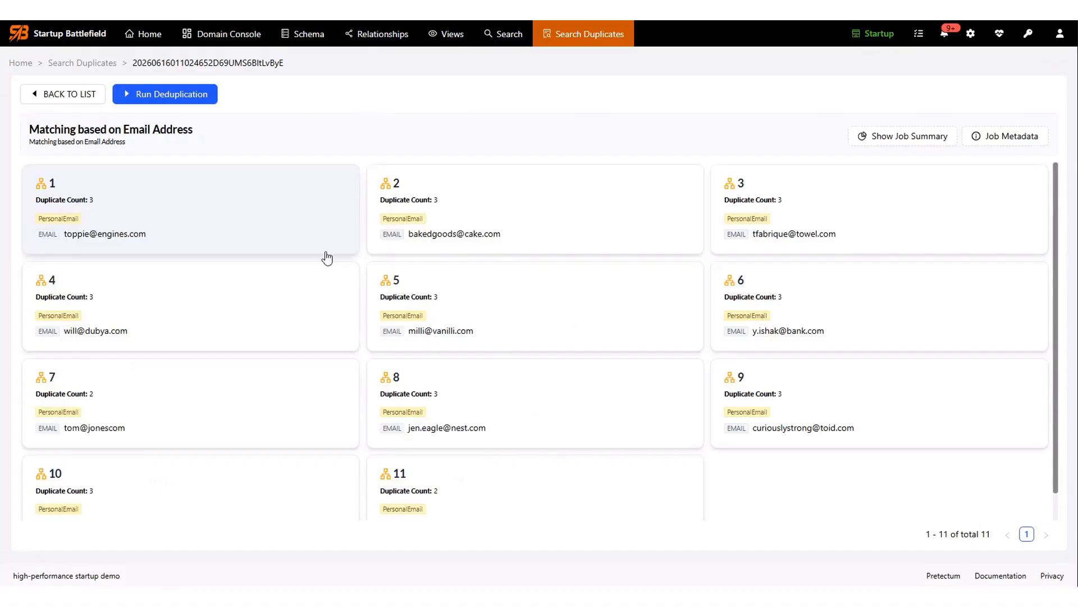
Open duplicate group 8 of the email matching job and nominate its GoldenNominal record as the survivor
left_click(506, 413)
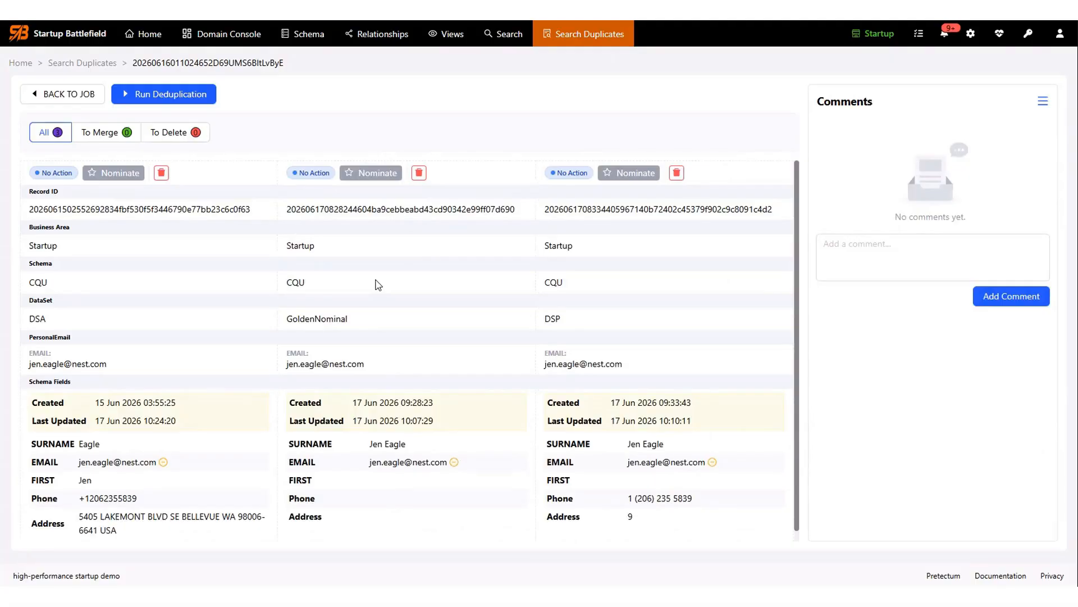
left_click(378, 173)
left_click(379, 174)
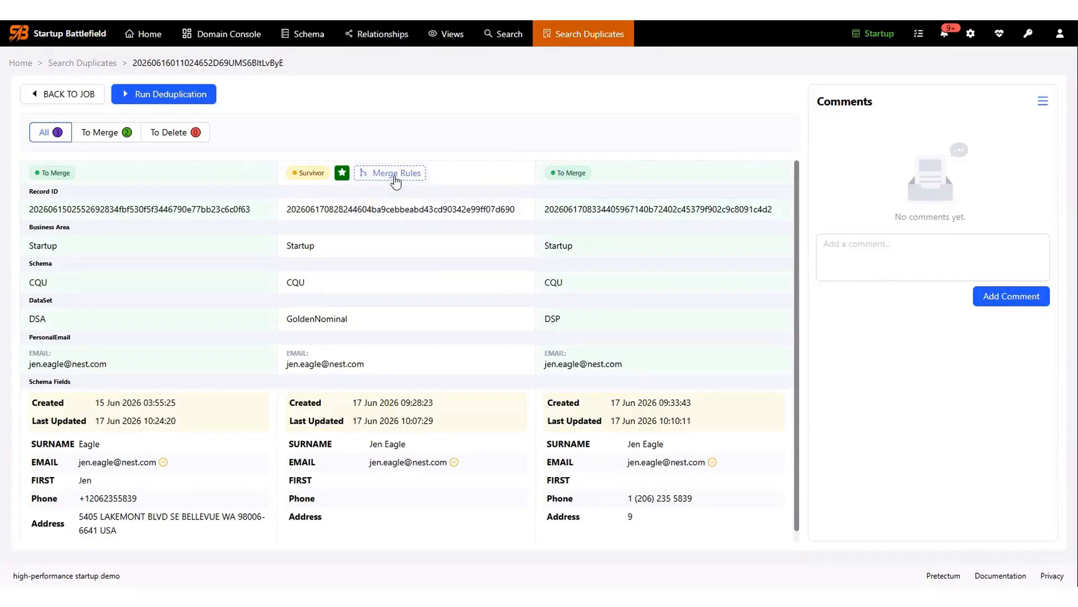
In the survivor's merge rules, set SURNAME to Nominated value and nominate the DSA record's surname
left_click(395, 175)
left_click(396, 216)
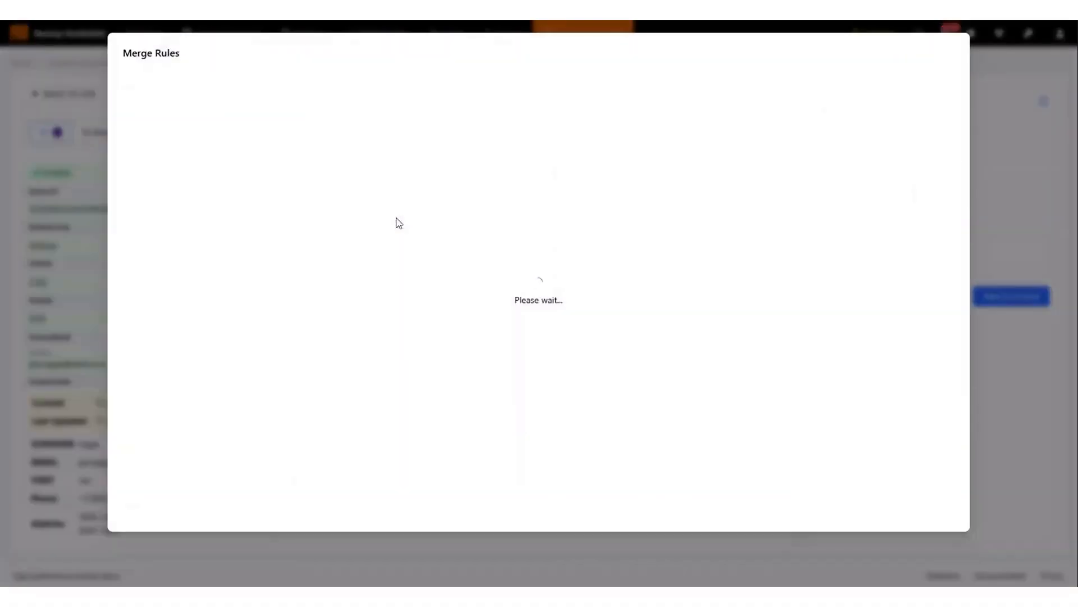
left_click(586, 104)
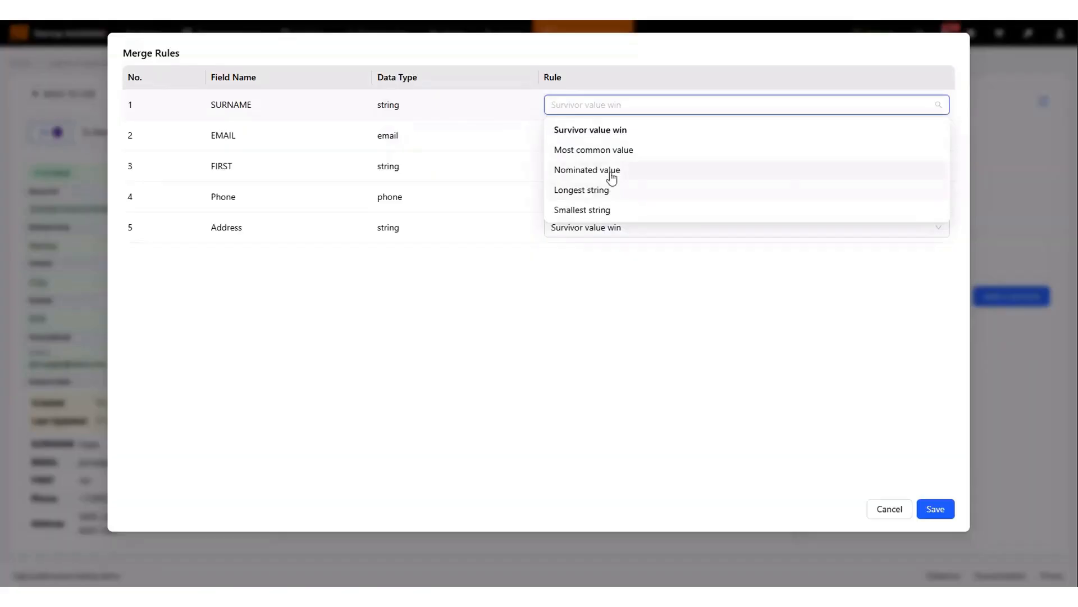
left_click(612, 174)
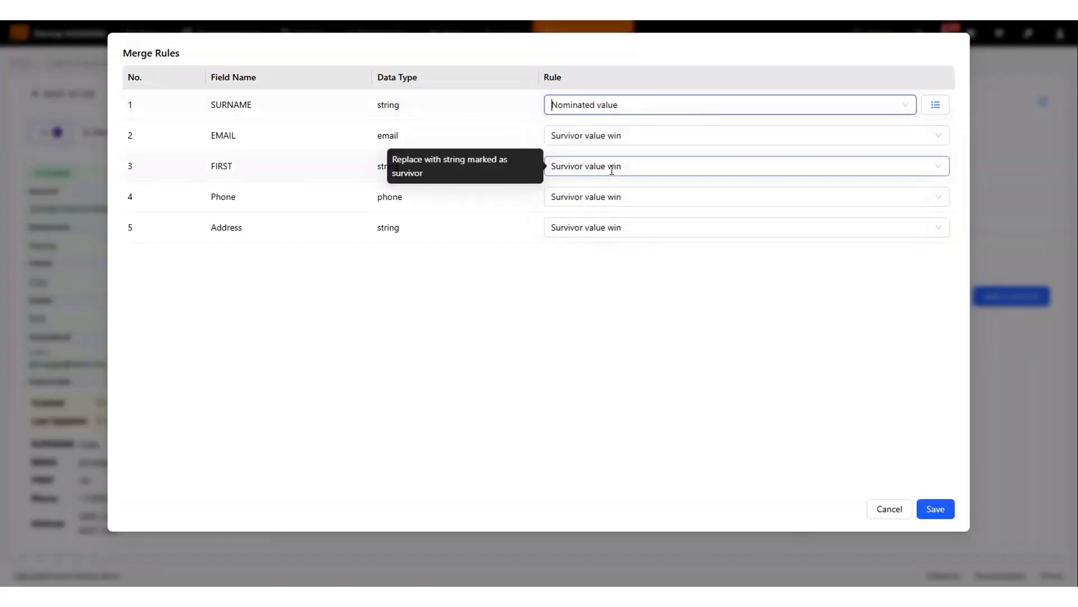
left_click(942, 109)
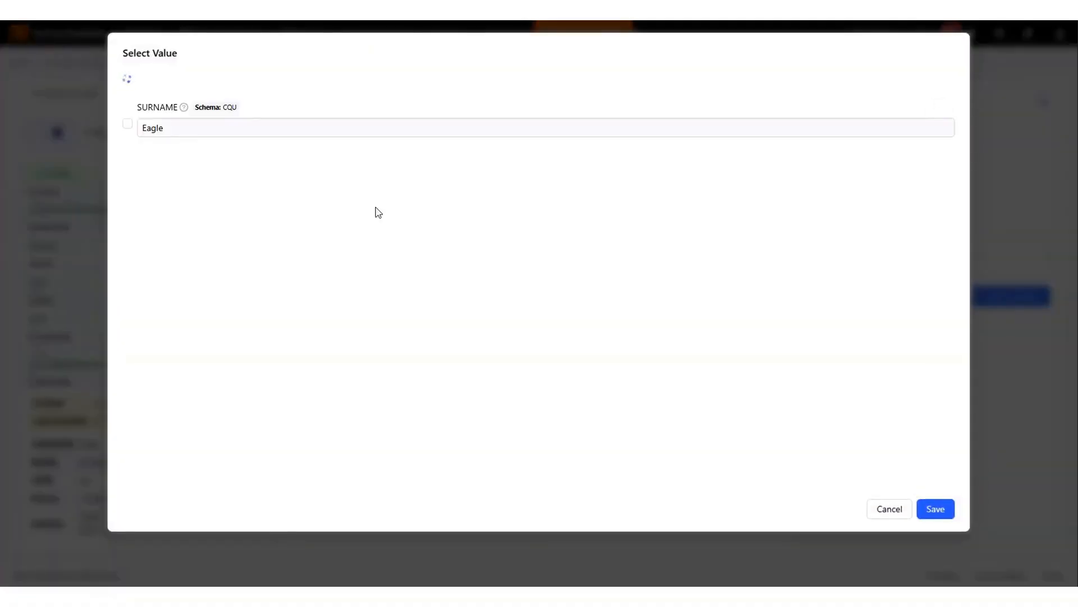
left_click(129, 124)
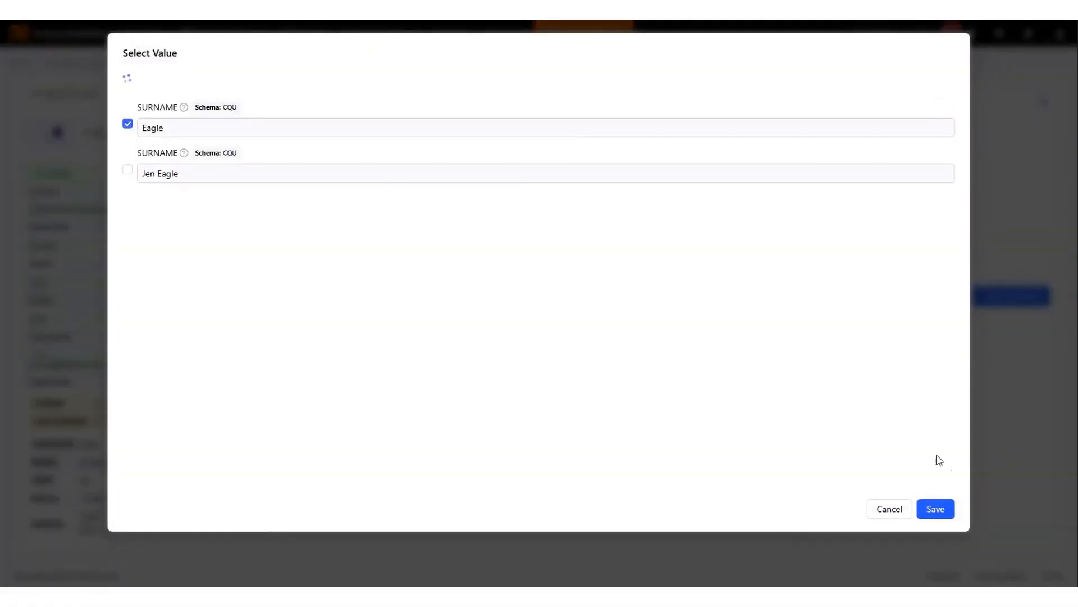
left_click(934, 510)
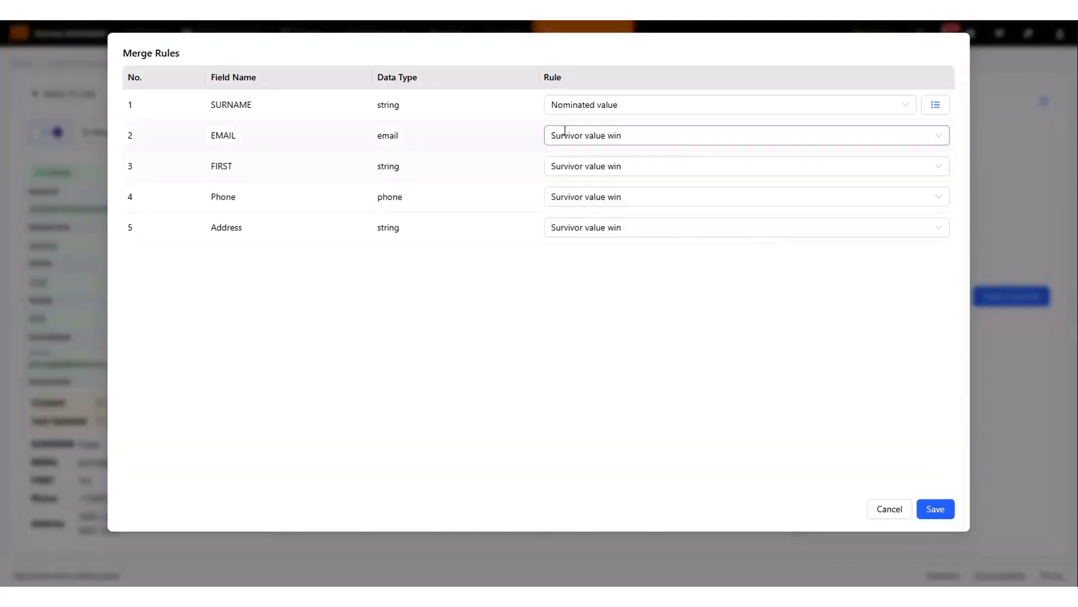
Set the FIRST merge rule to Nominated value and nominate the DSA record's first name
left_click(592, 168)
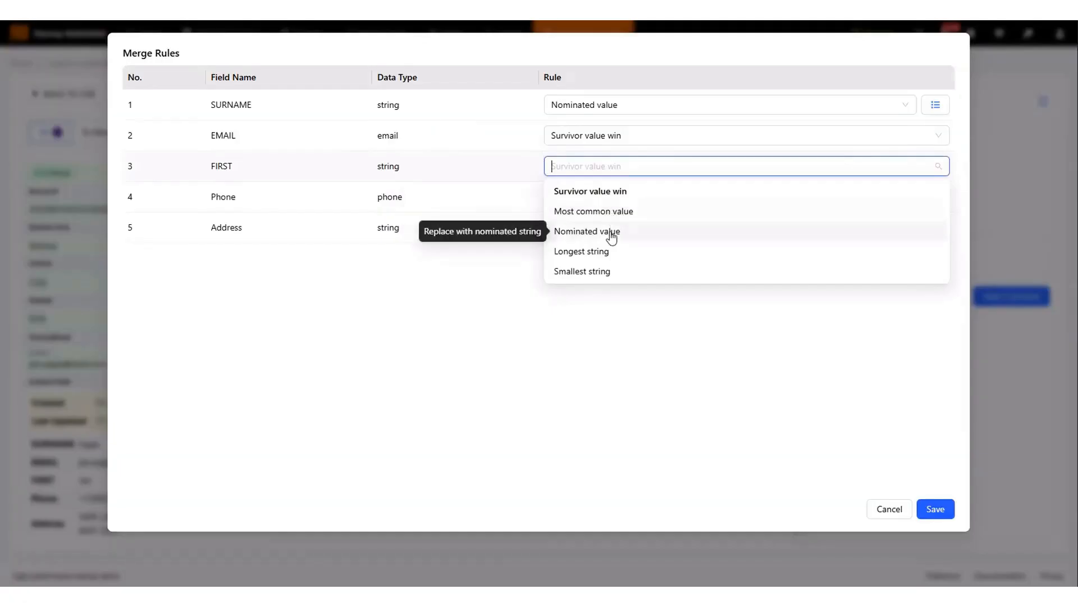
left_click(611, 231)
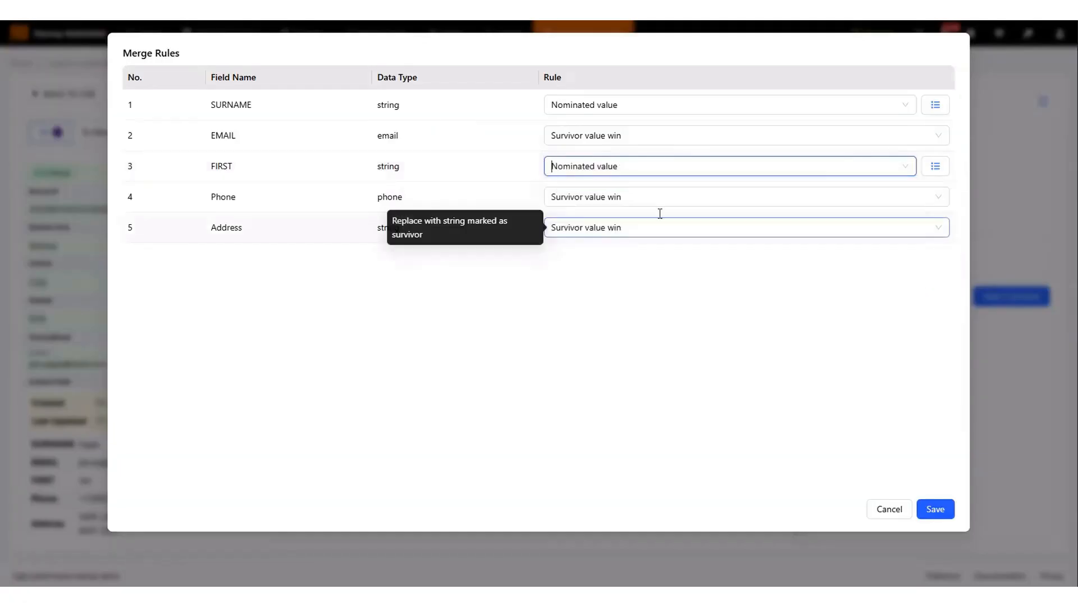
left_click(941, 173)
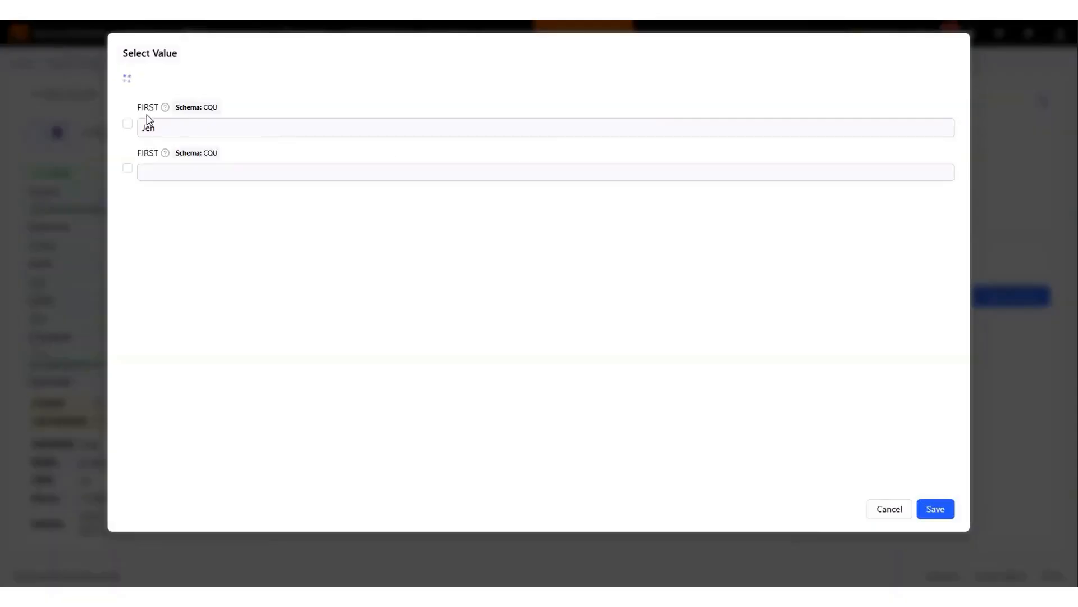
left_click(128, 89)
left_click(934, 508)
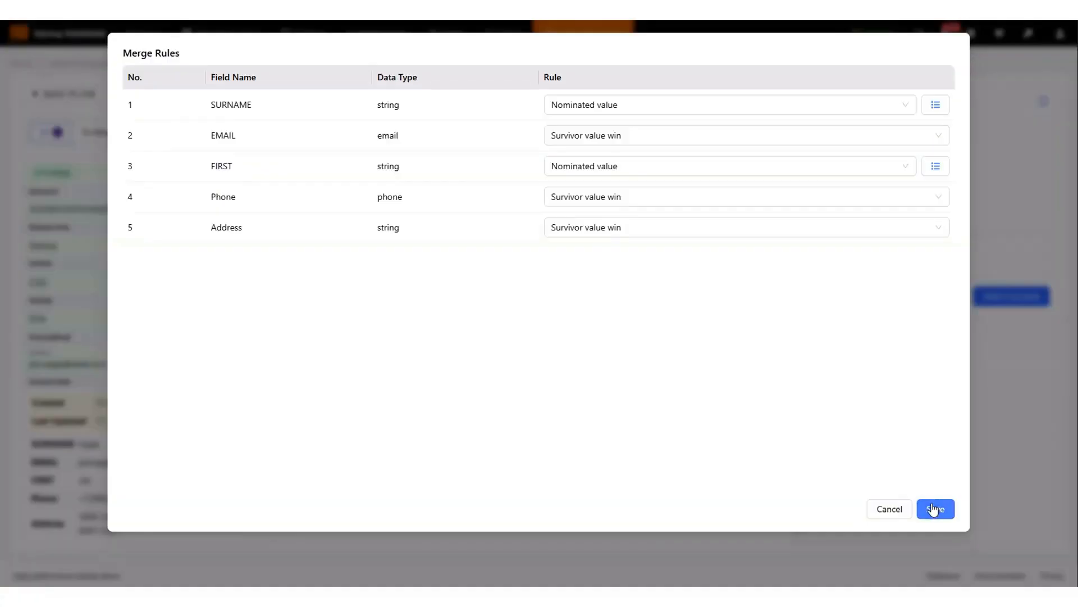
Set the Phone and Address merge rules to Most common value and save the merge rules
left_click(937, 201)
left_click(618, 245)
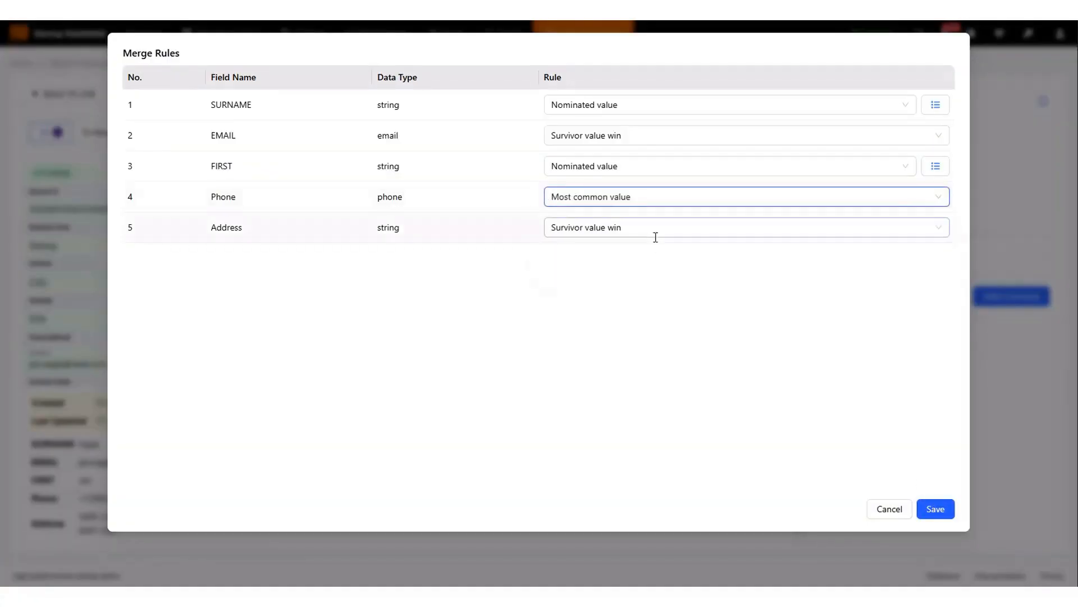
left_click(655, 230)
left_click(612, 276)
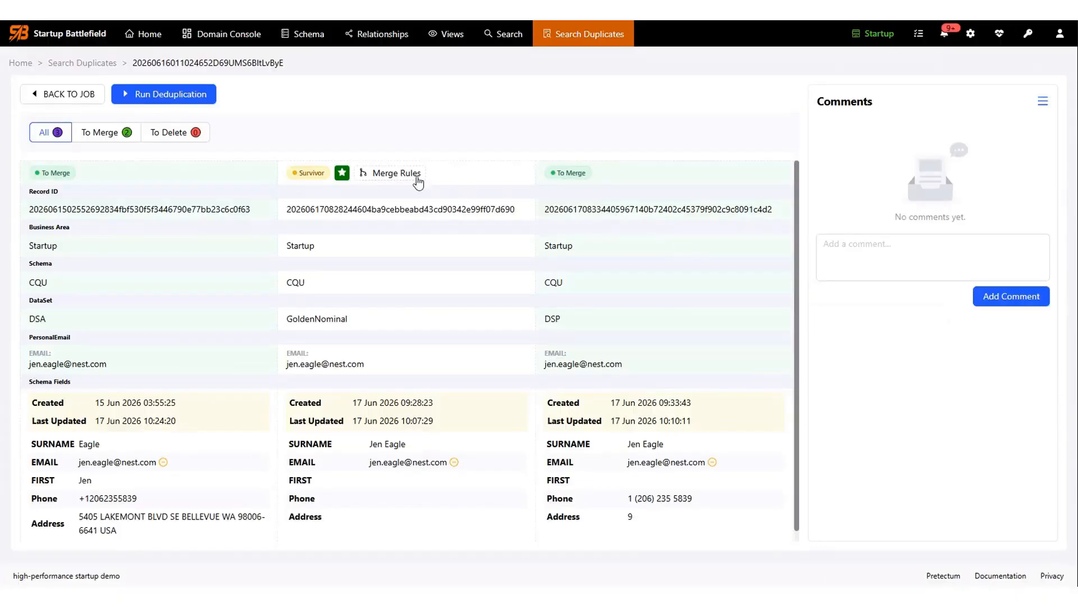
Preview the record merge and compare the merged field values with the source records
left_click(417, 181)
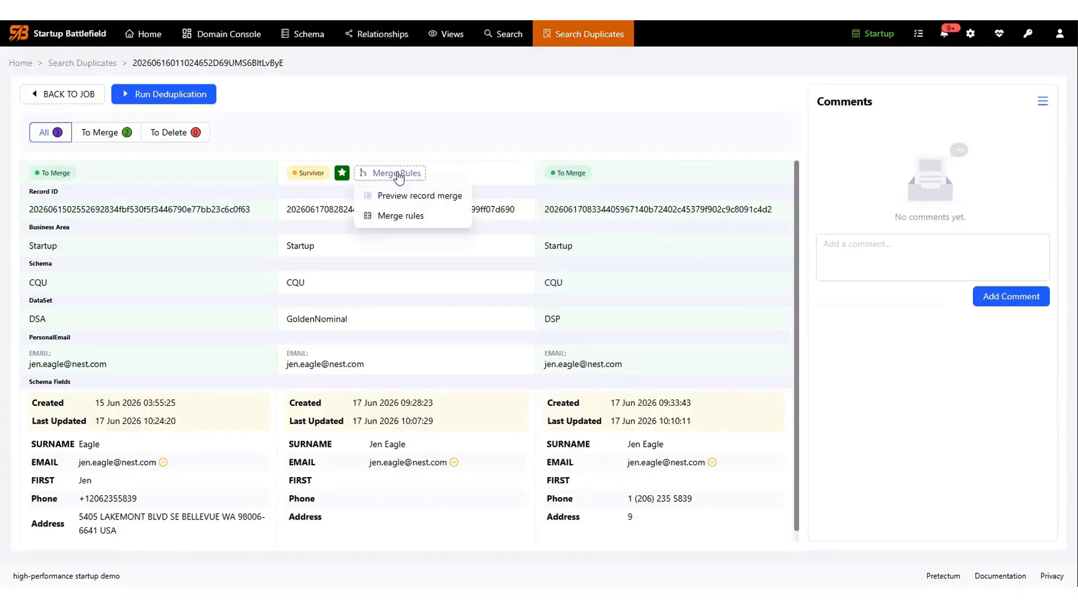
left_click(397, 197)
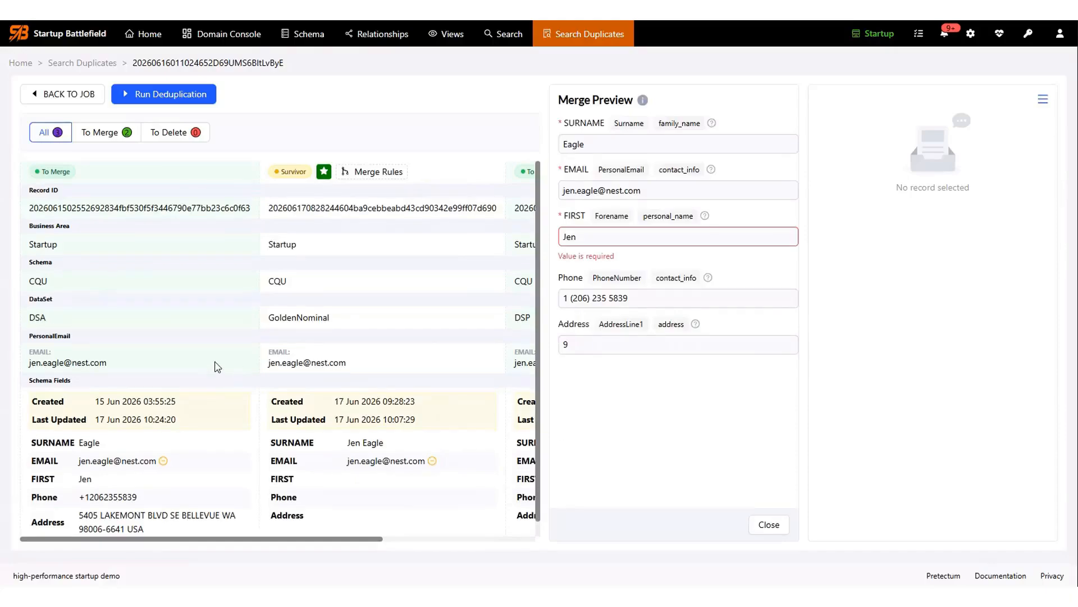
scroll(218, 366, "down", 1)
scroll(383, 194, "up", 1)
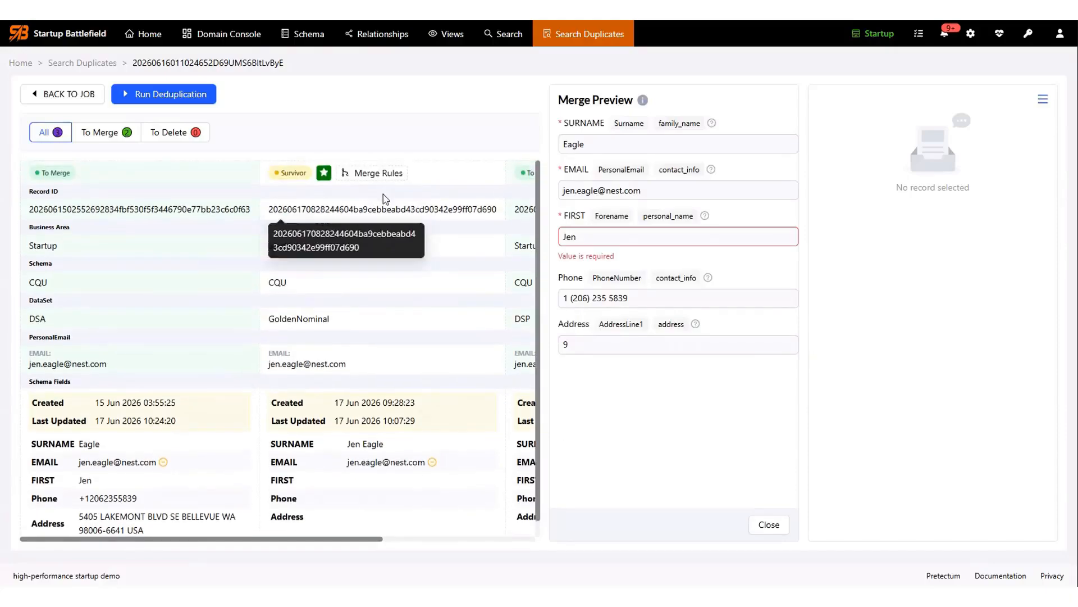
In the survivor's merge rules, set Address to Longest string, keep Phone on Most common value, and save the rules
left_click(372, 174)
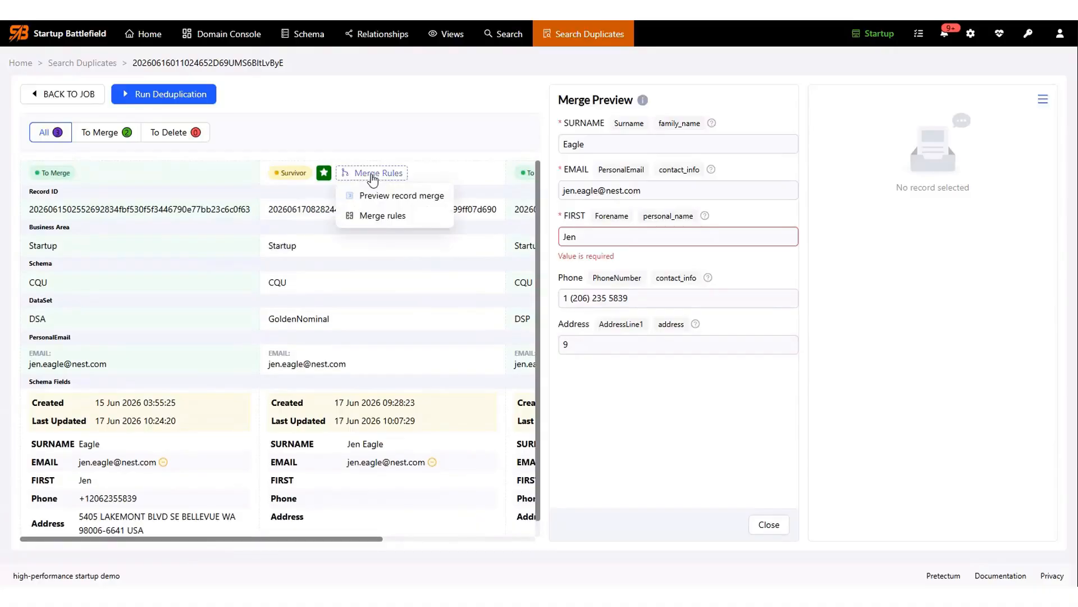
left_click(362, 220)
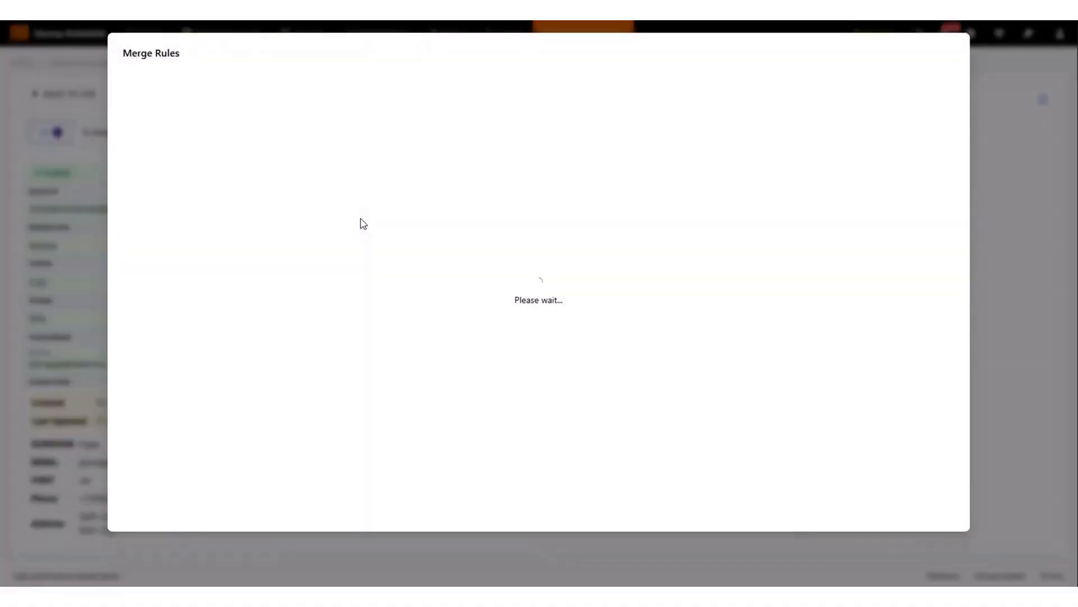
left_click(596, 226)
left_click(601, 310)
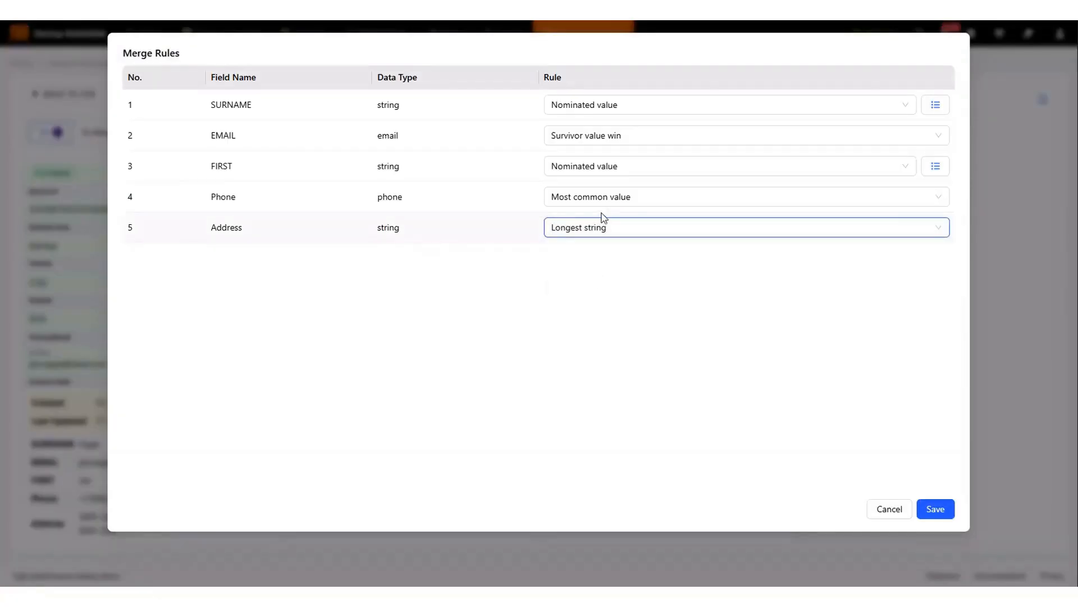
left_click(602, 200)
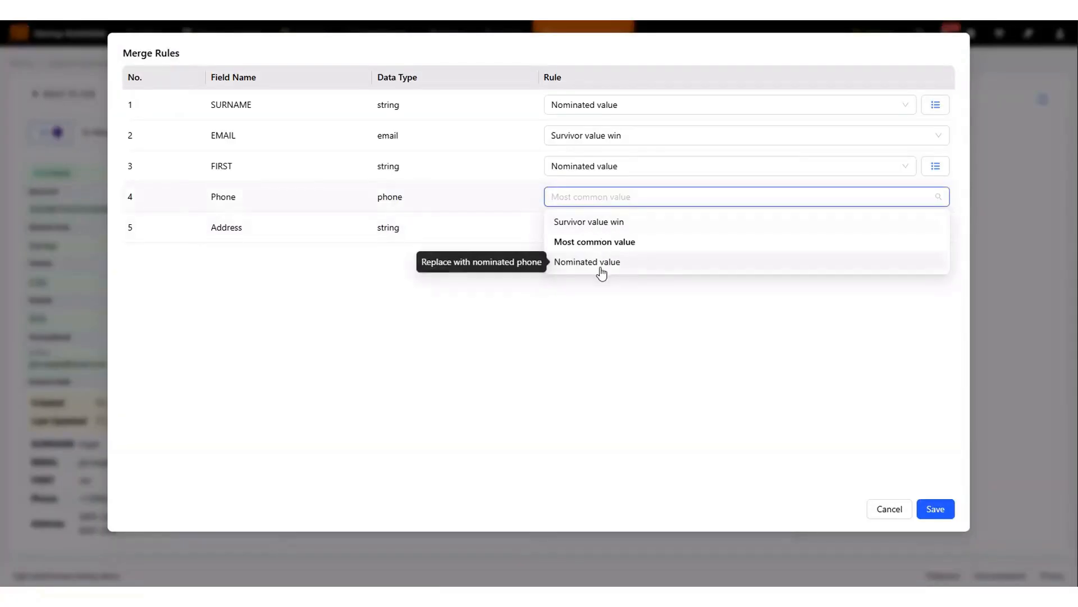
left_click(599, 243)
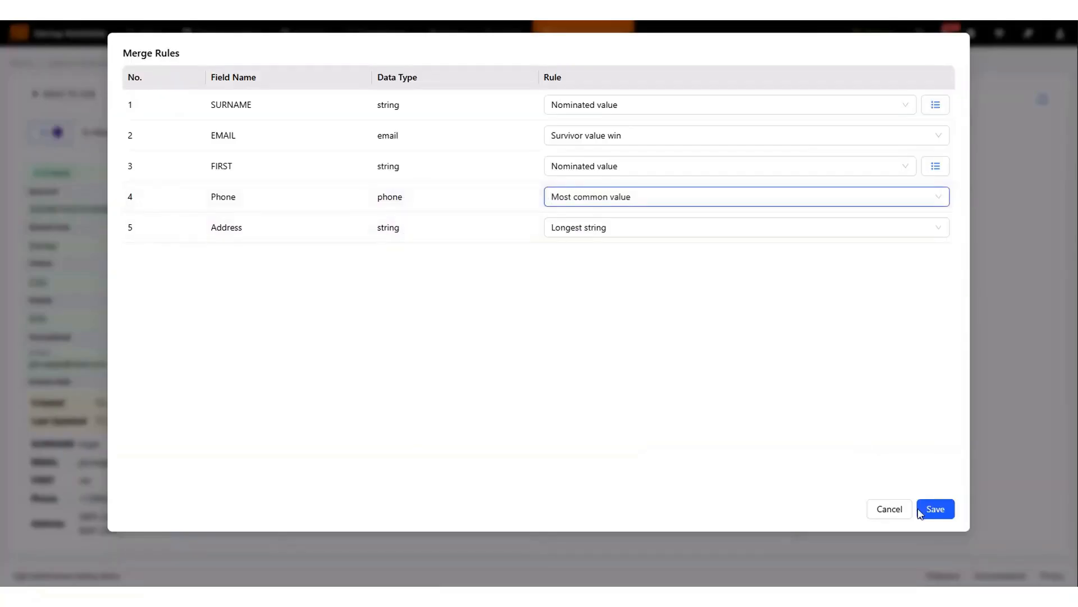
left_click(934, 509)
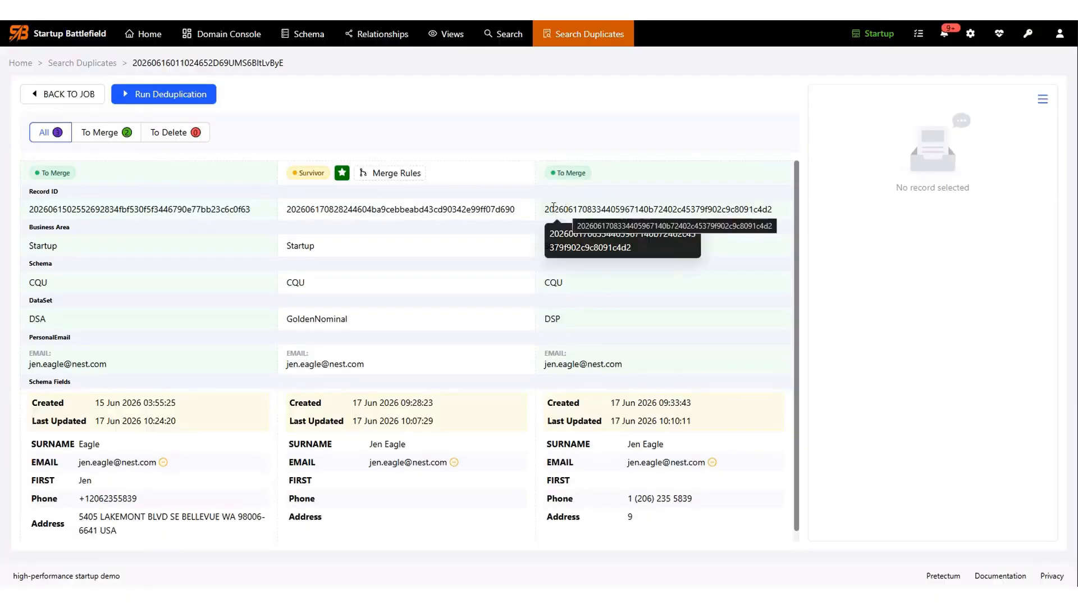
Preview the record merge again to check the merged Address value, and close the preview
left_click(410, 174)
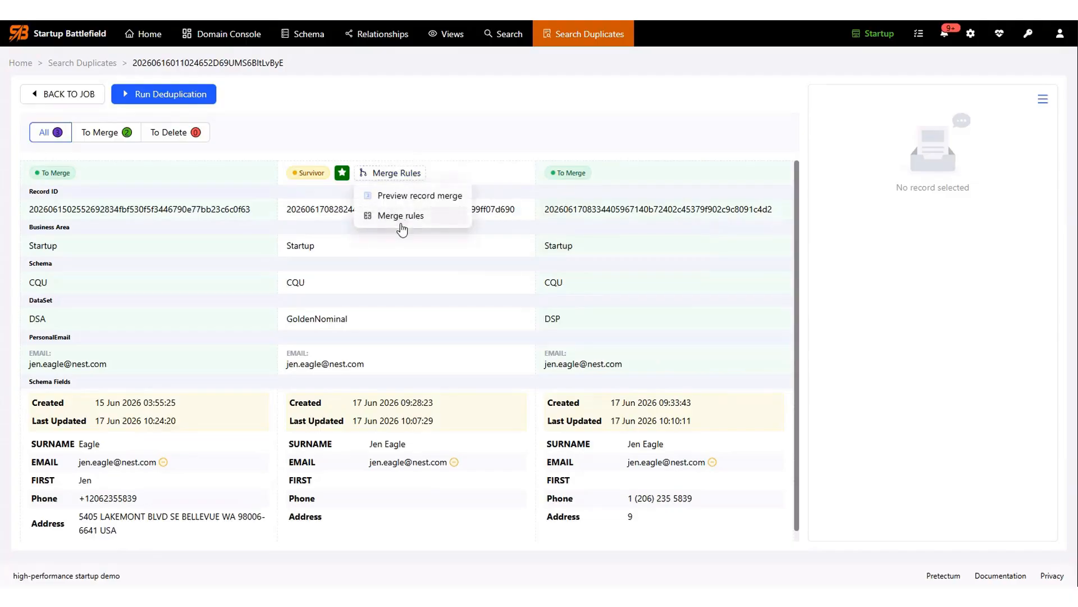
left_click(404, 196)
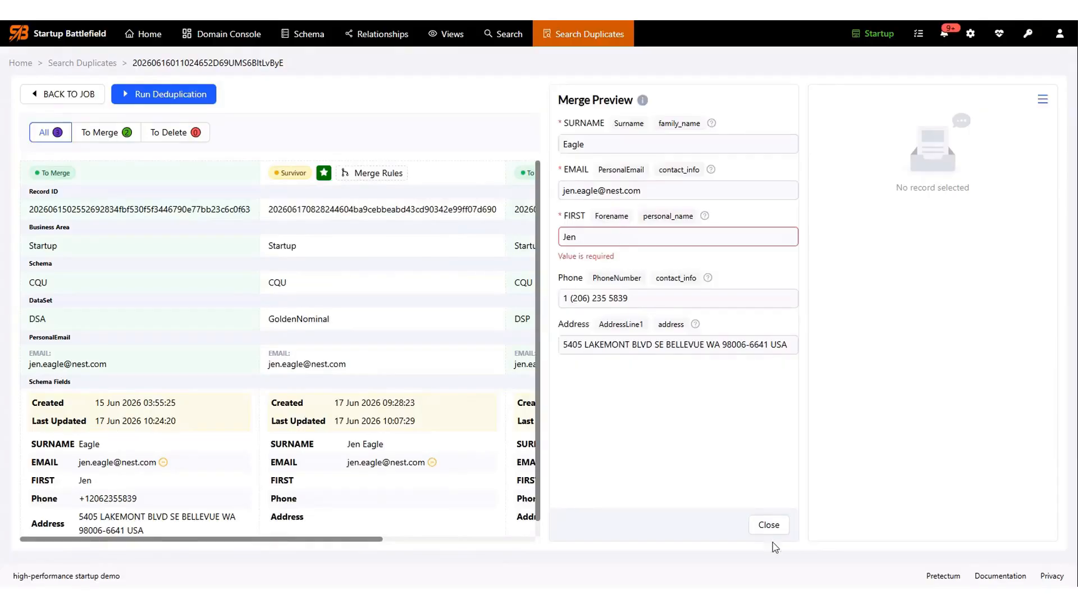
left_click(769, 524)
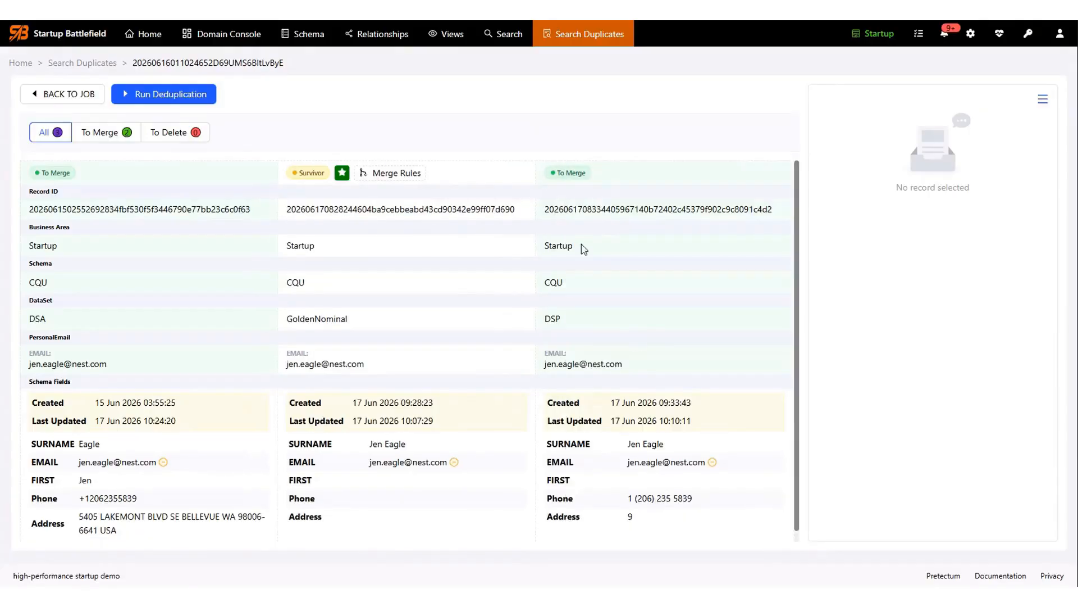
Return to the email-matching job, run deduplication on its clusters, and open the jobs list
left_click(66, 95)
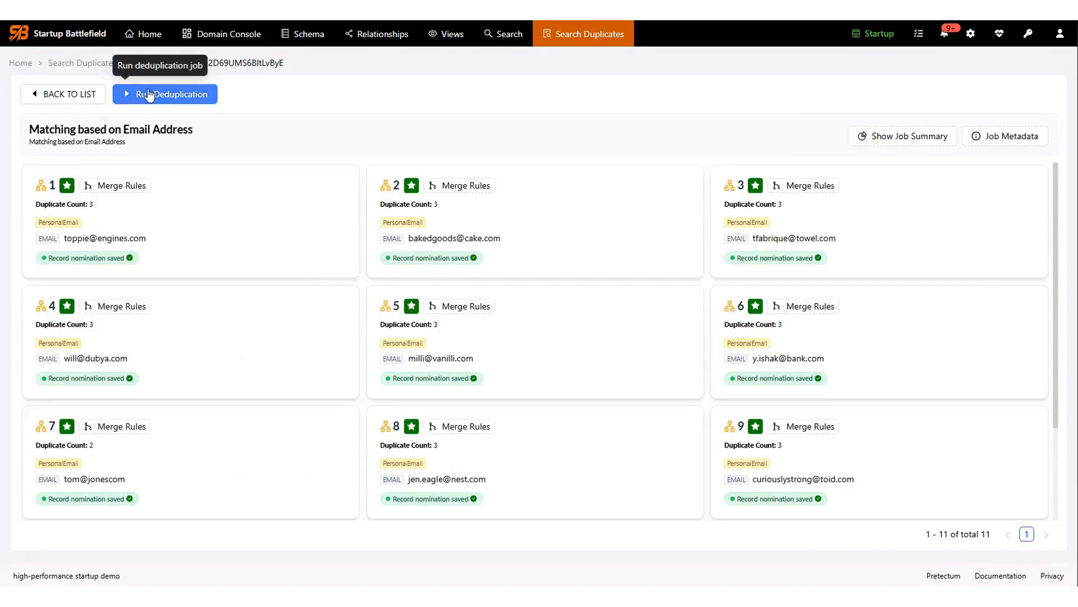
left_click(149, 95)
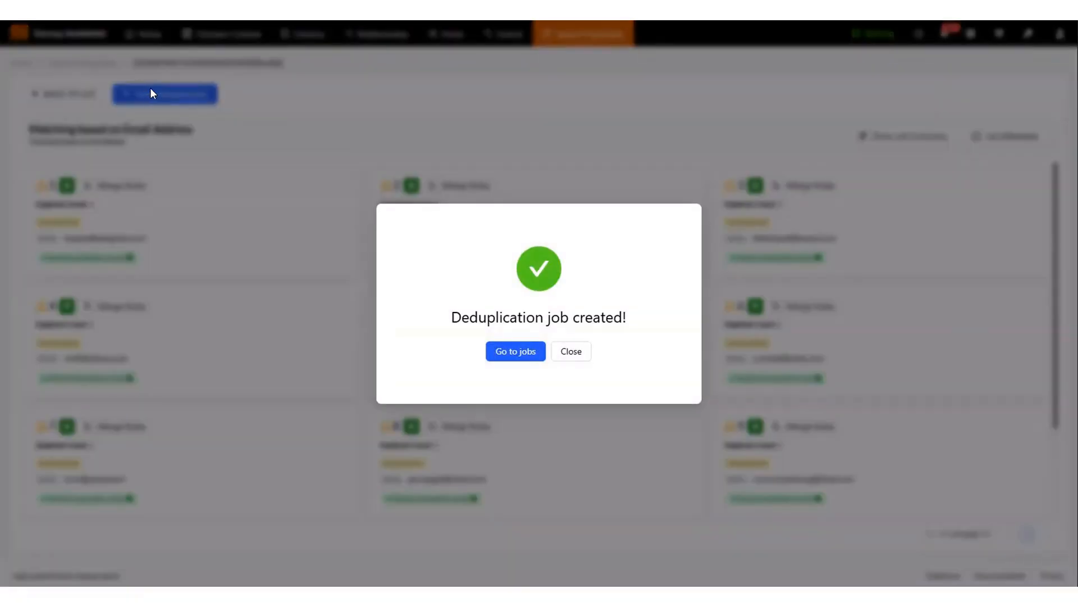
left_click(527, 351)
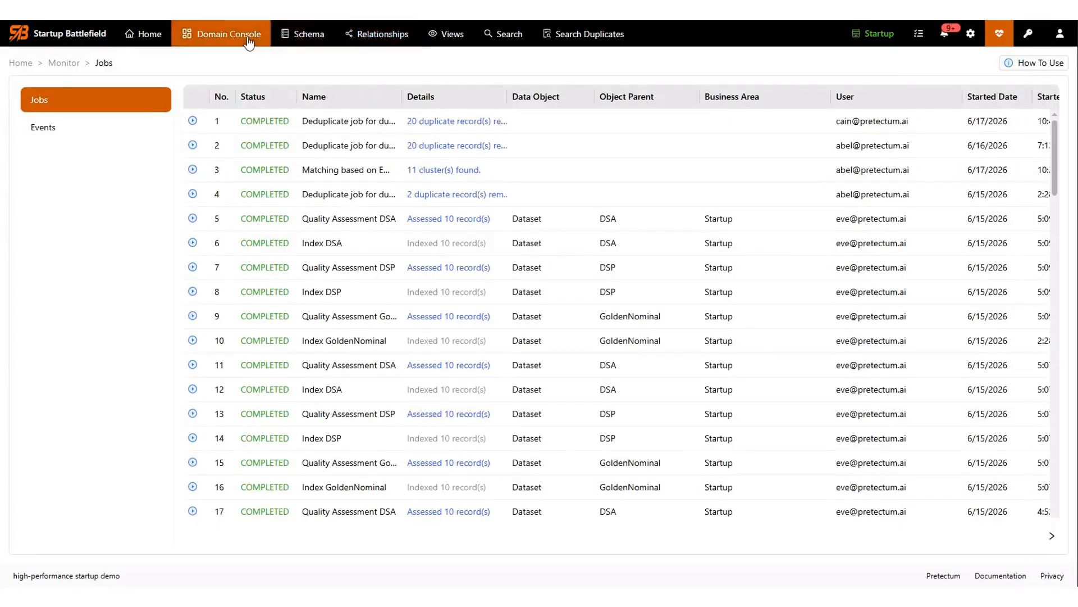
Reopen the "Matching based on Email Address" search result to review its duplicate clusters
left_click(592, 44)
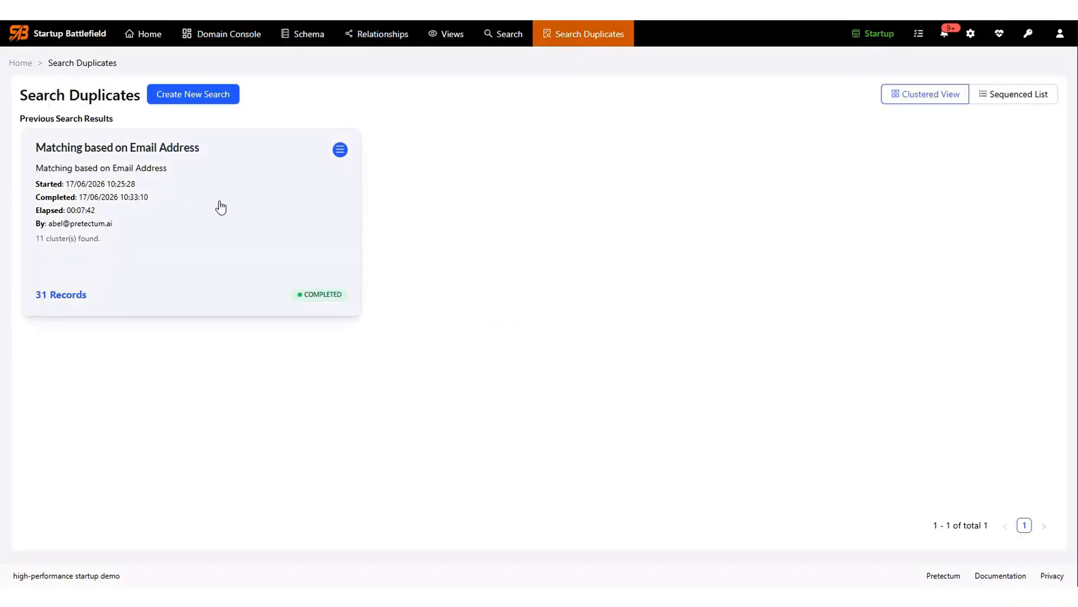
left_click(222, 206)
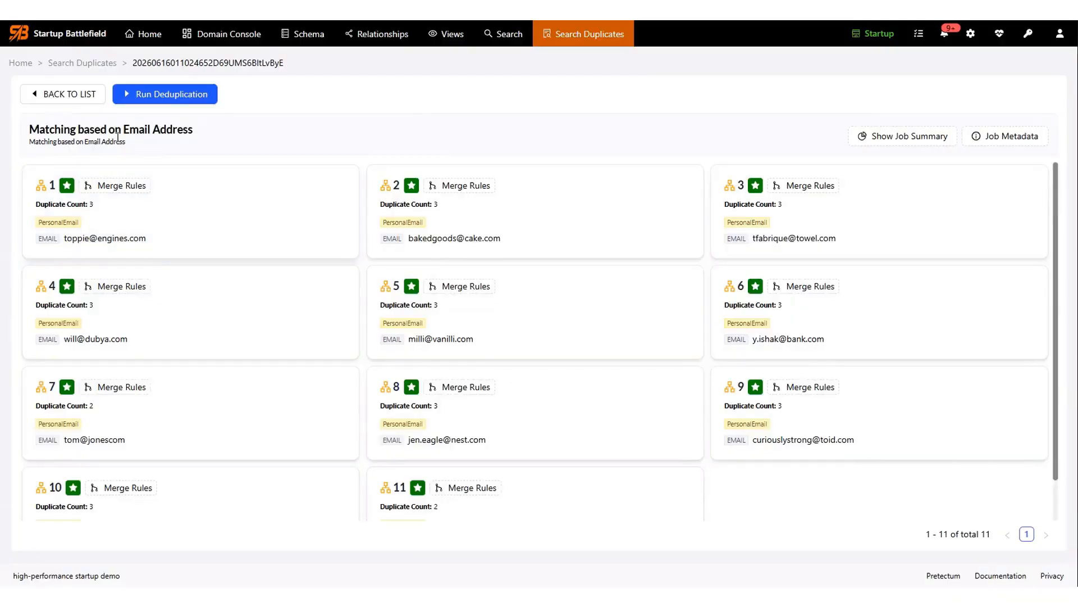
On the home page, select the GoldenNominal dataset and examine the schema validity of its EMAIL, Phone and Address columns
left_click(155, 44)
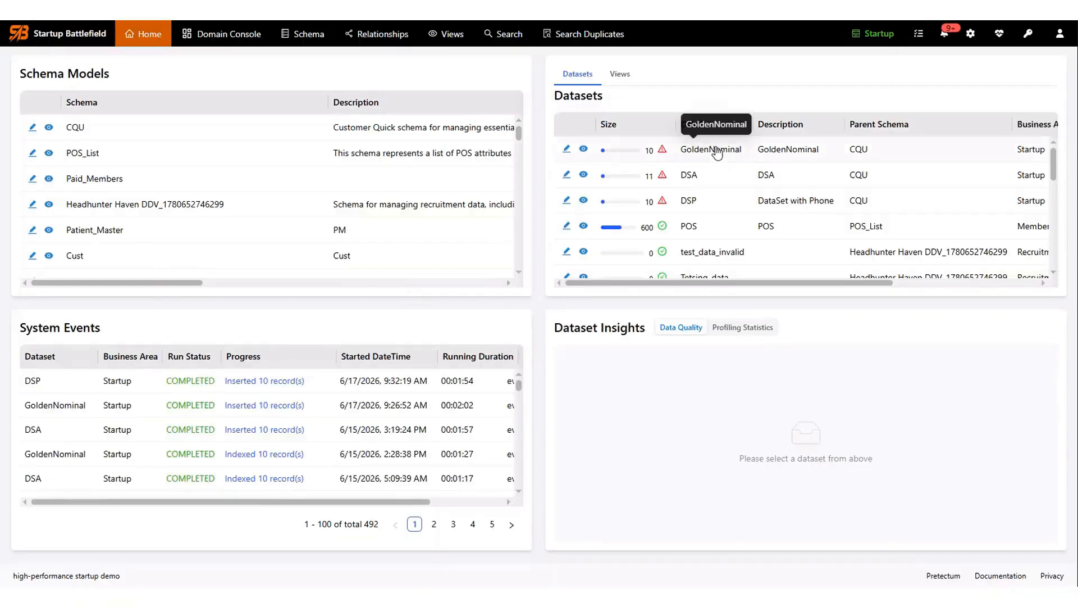
left_click(716, 150)
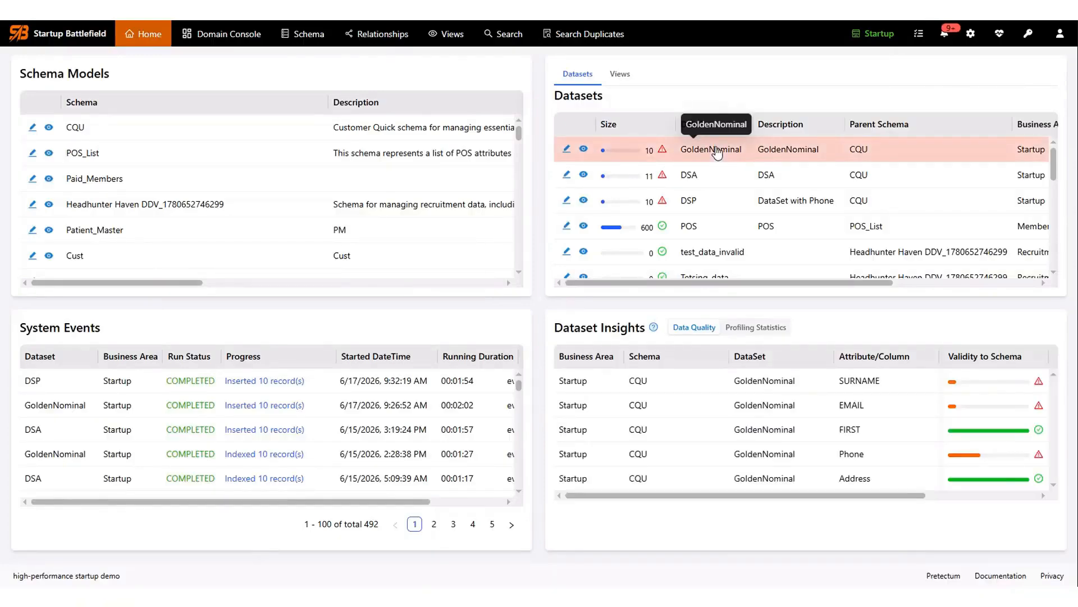
mouse_move(1040, 386)
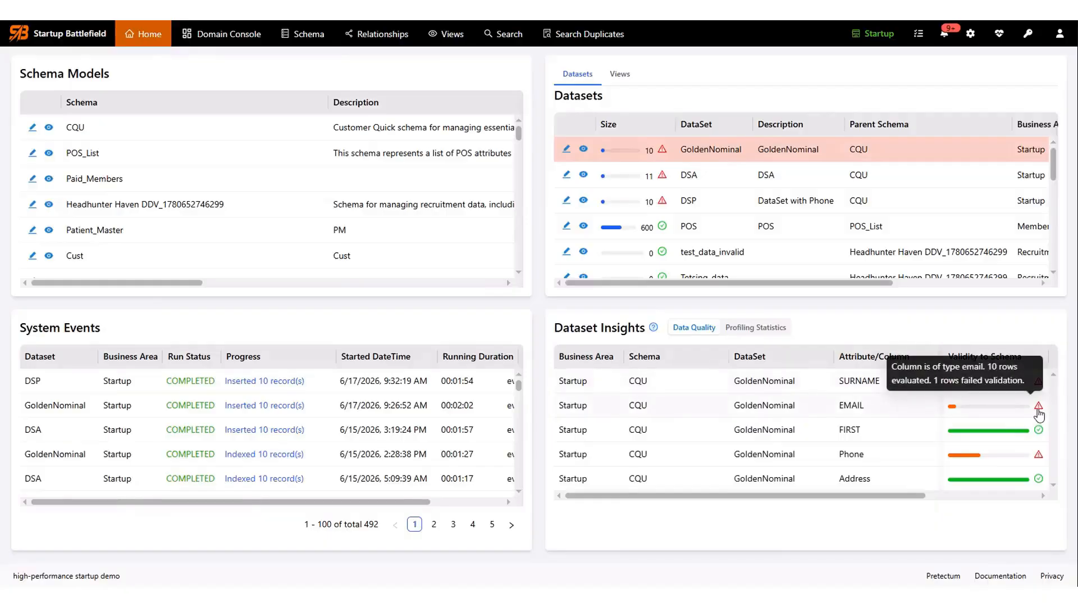
mouse_move(1040, 462)
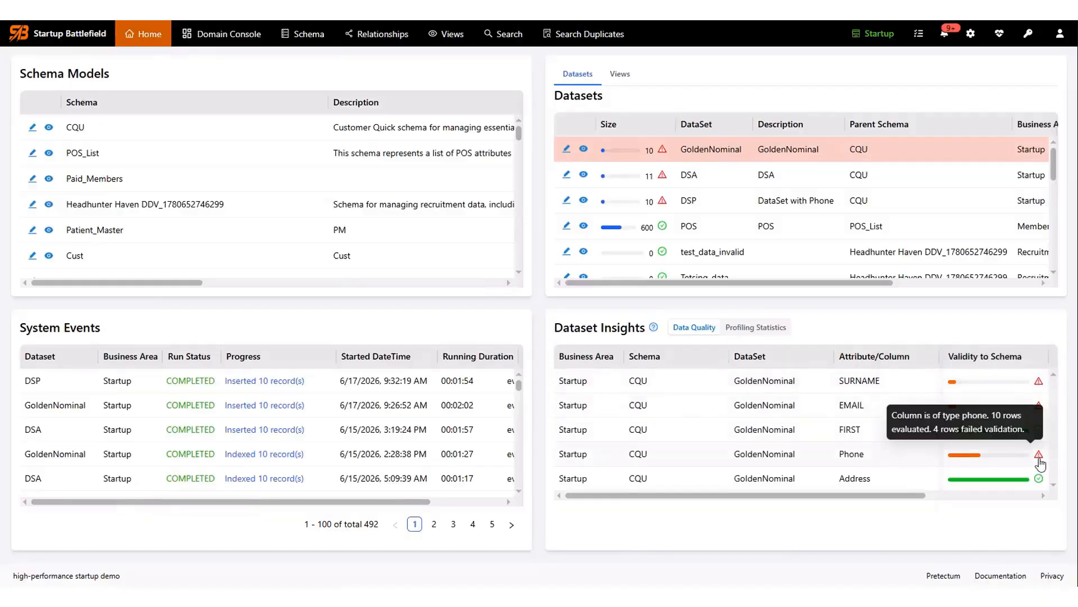
mouse_move(1041, 486)
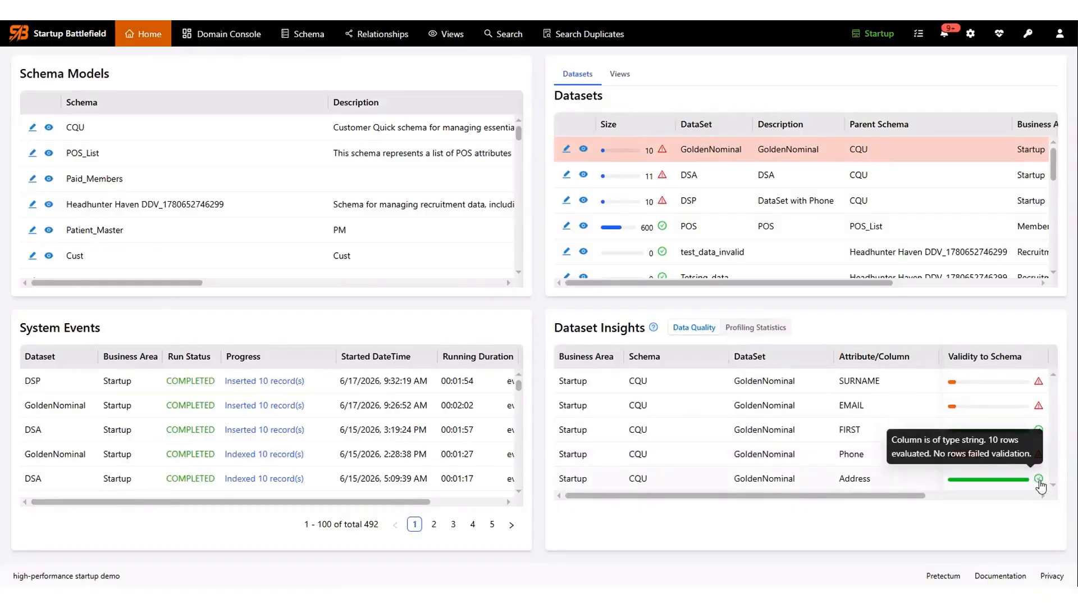
View the GoldenNominal dataset's records and review the merged values and quality indicators
left_click(584, 149)
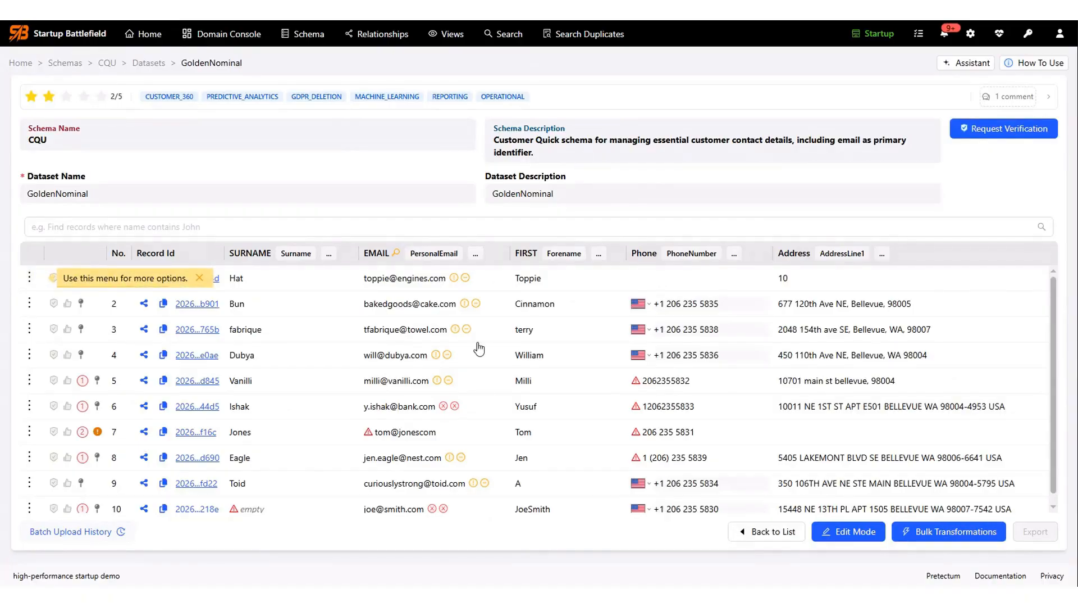
scroll(661, 335, "down", 1)
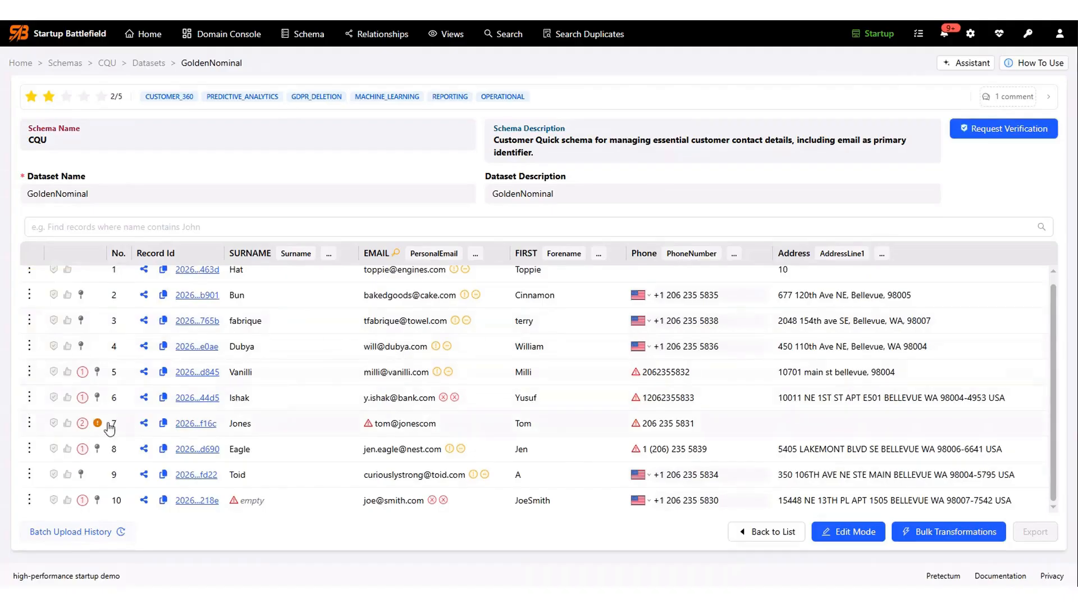
mouse_move(98, 428)
Open the change history of record 8 in the GoldenNominal dataset
left_click(29, 397)
left_click(56, 397)
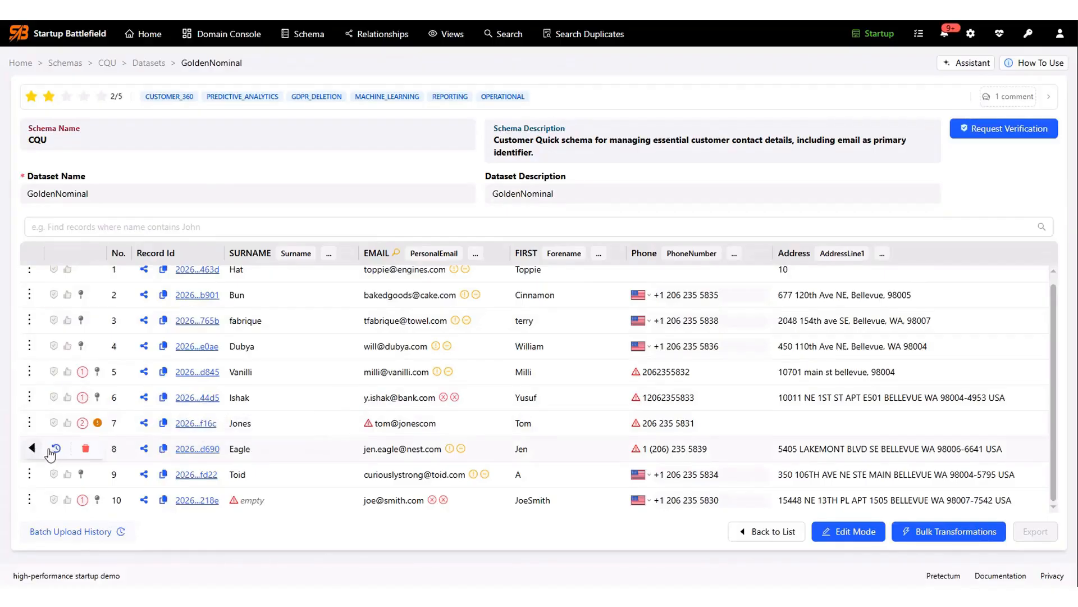
left_click(54, 449)
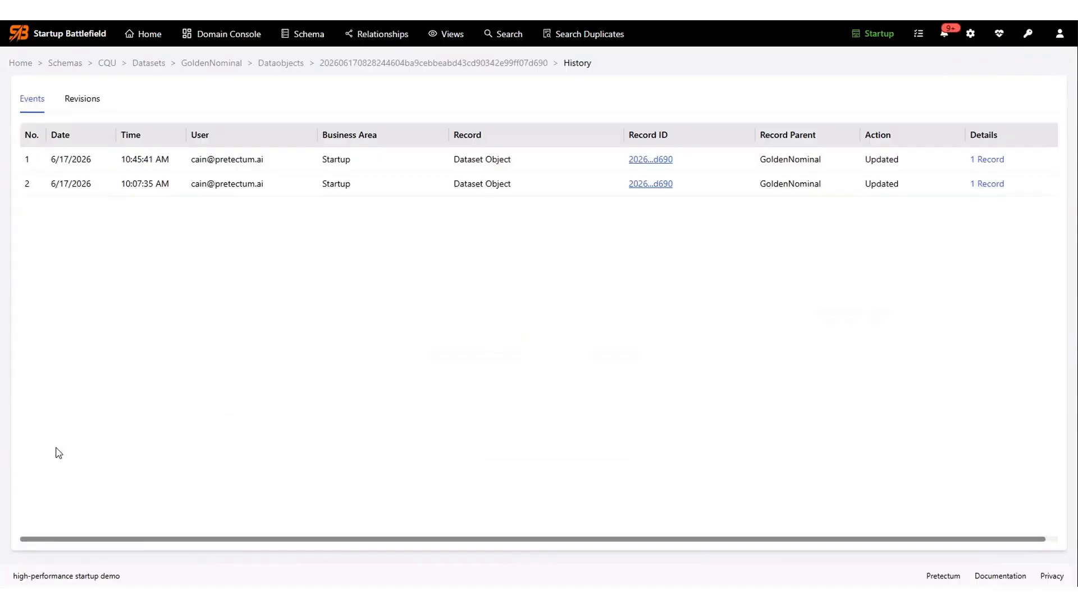
Examine the added and updated attributes of the record's most recent update event, comparing old and new values
left_click(990, 162)
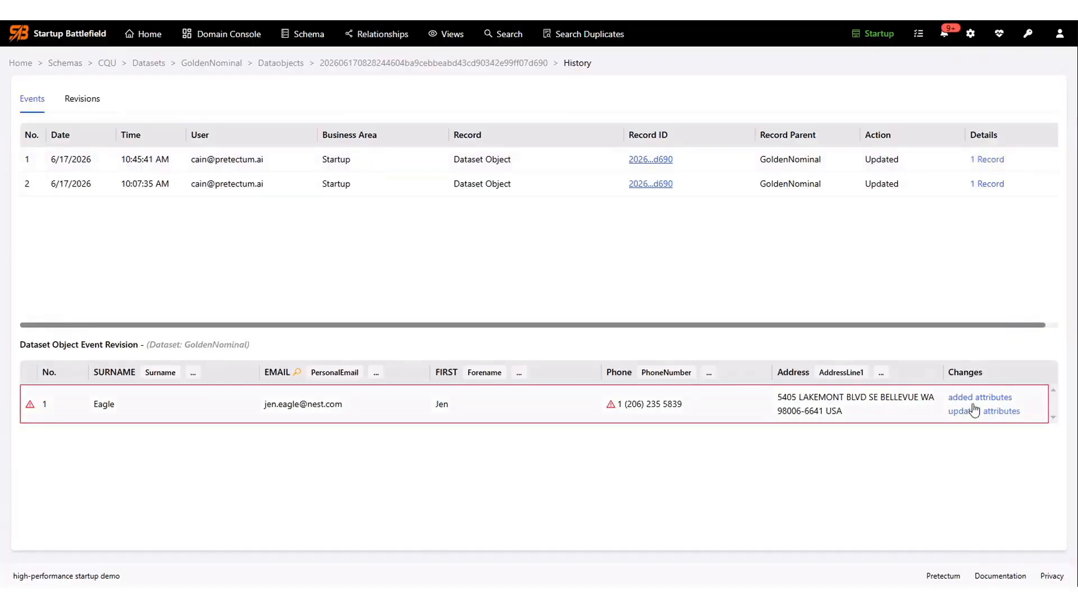
left_click(999, 400)
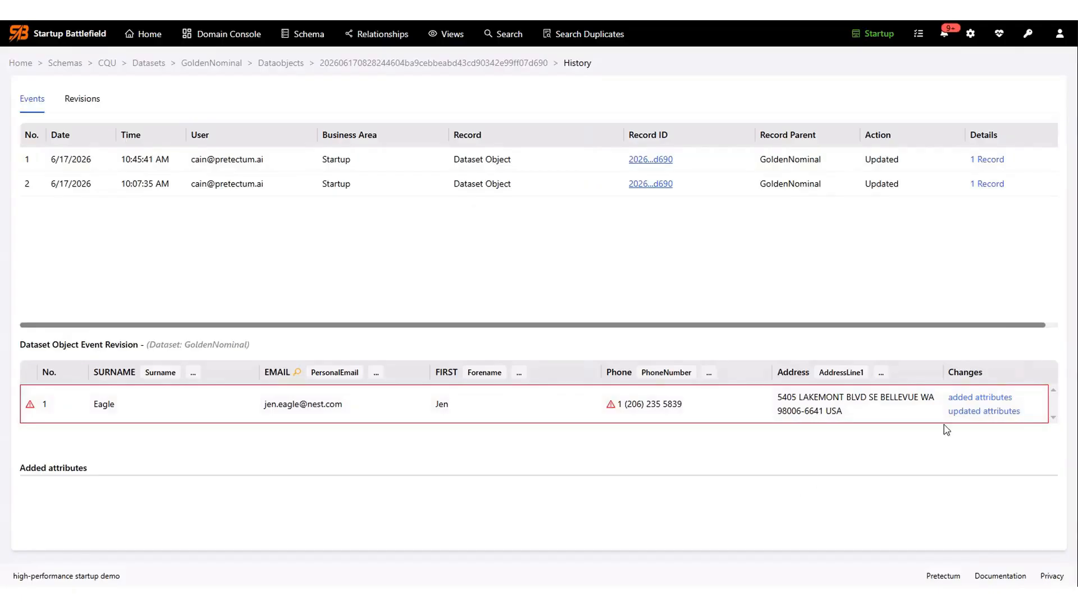
left_click(963, 411)
scroll(474, 544, "down", 1)
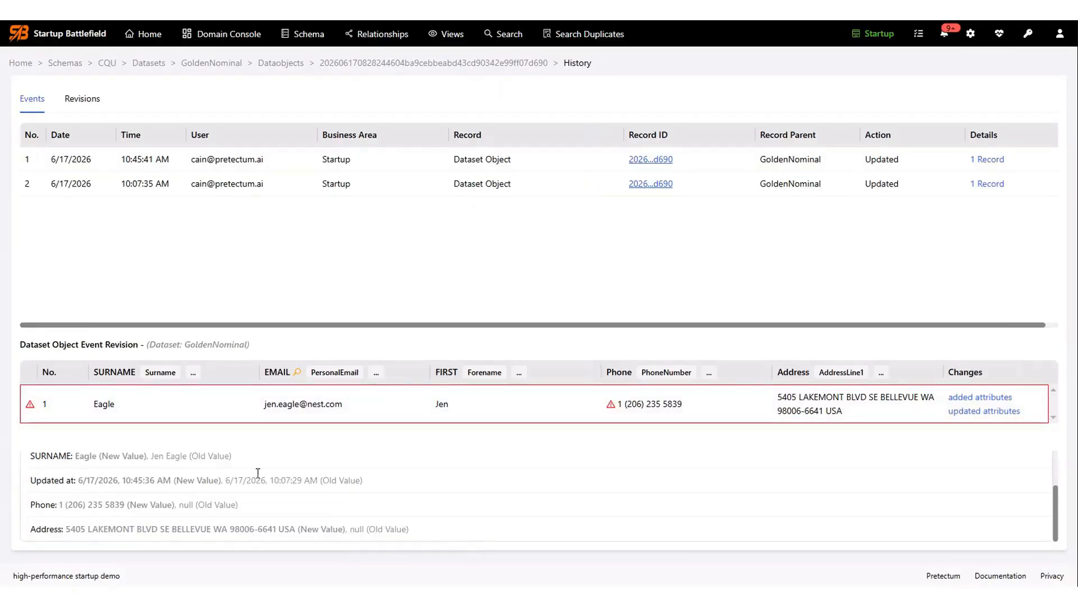
left_click_drag(145, 456, 181, 460)
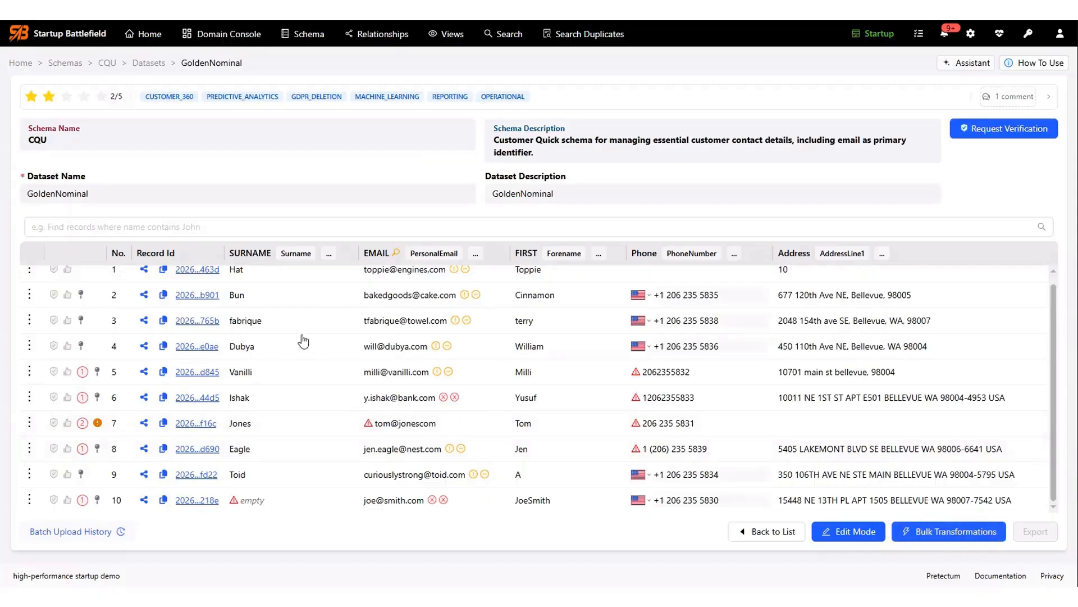
Return to record 8's history from the GoldenNominal dataset and view its revisions
left_click(29, 448)
left_click(57, 449)
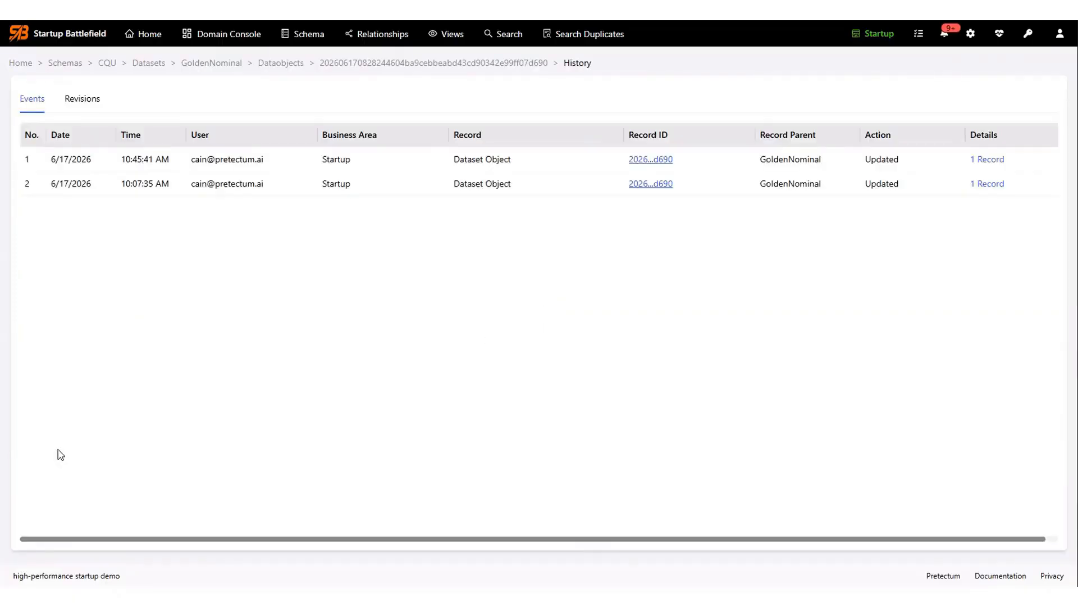
left_click(79, 104)
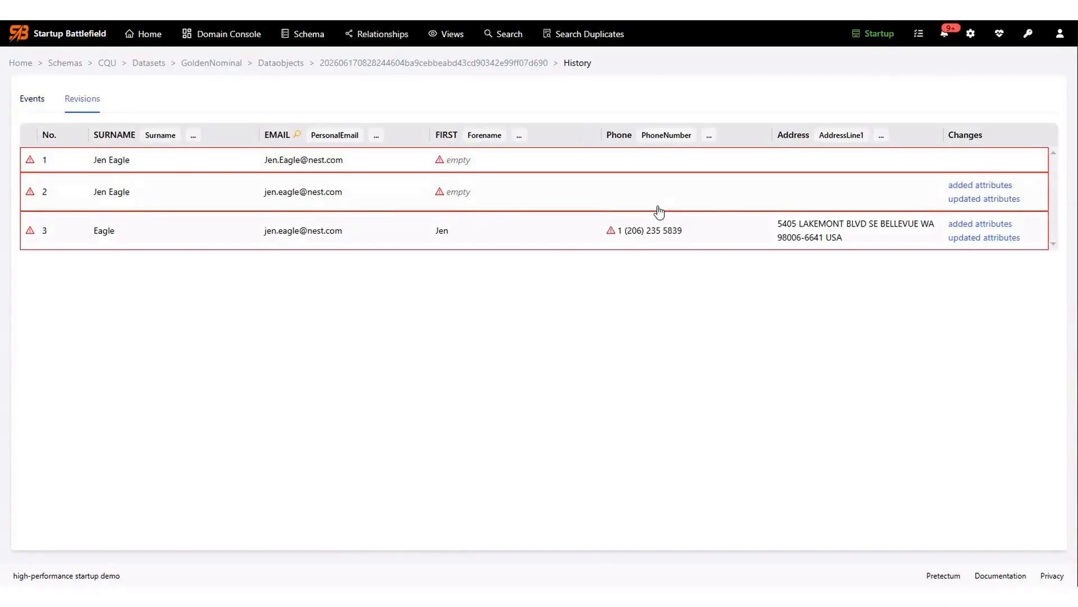